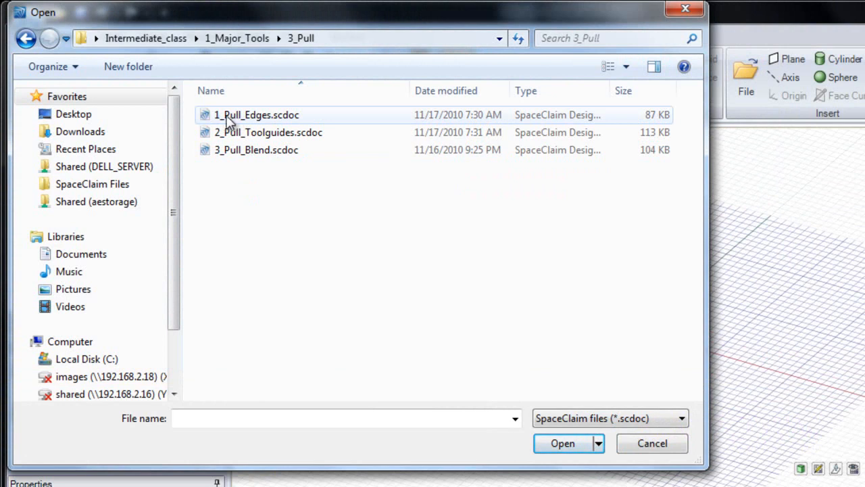
- Open 1_Pull_Edges.scdoc and select the base plate's long upper edge with the Pull tool
double_click(226, 115)
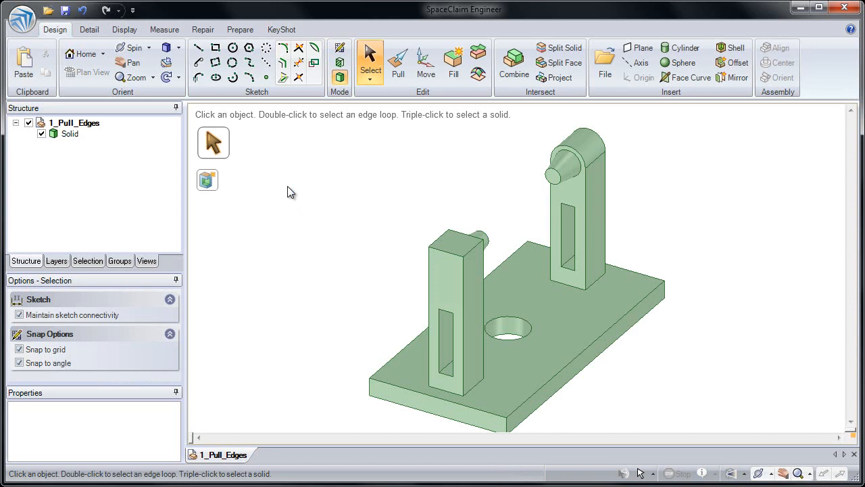
click(396, 76)
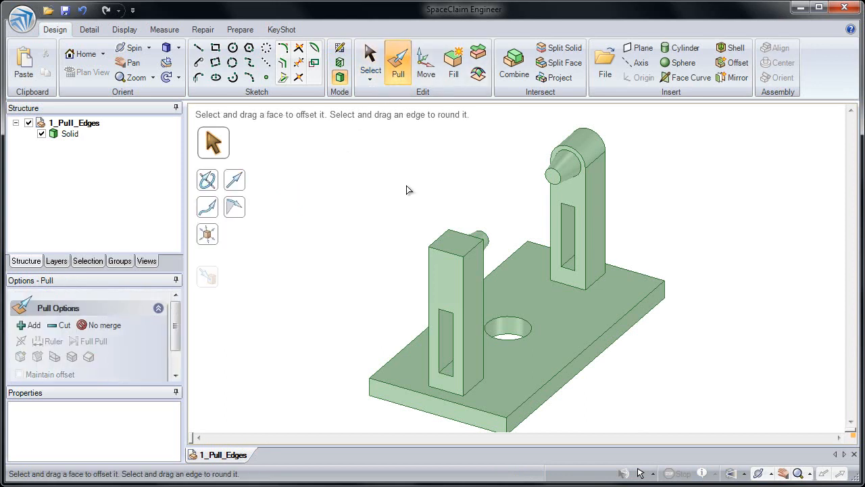
click(529, 370)
scroll(523, 386, up, 5)
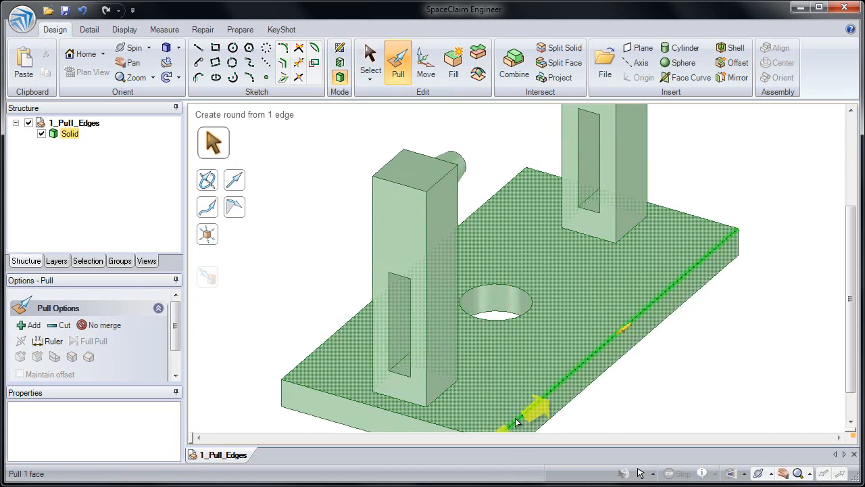
click(515, 343)
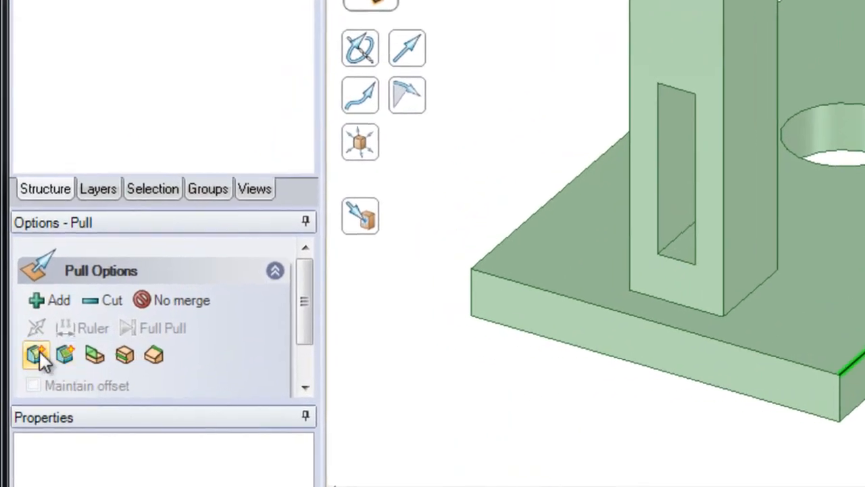
- Set the pull on the base plate's long upper edge to create a round
click(38, 353)
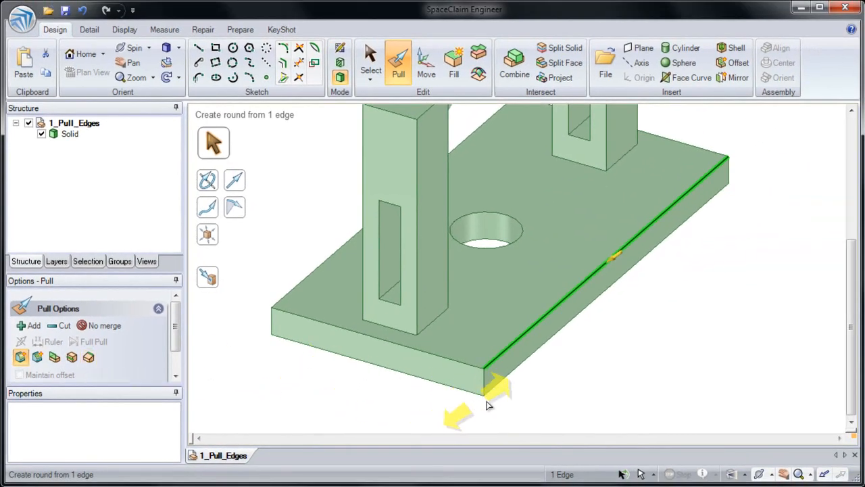
scroll(507, 388, up, 2)
click(500, 350)
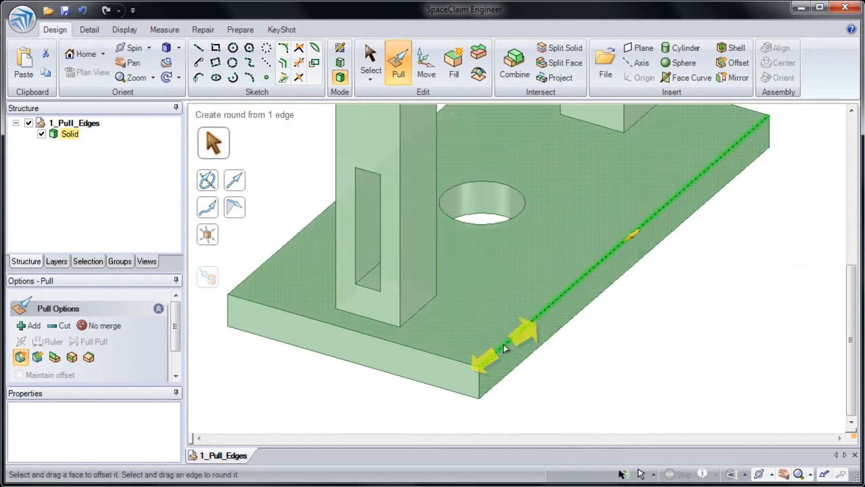
click(508, 343)
middle_drag(509, 345, 513, 332)
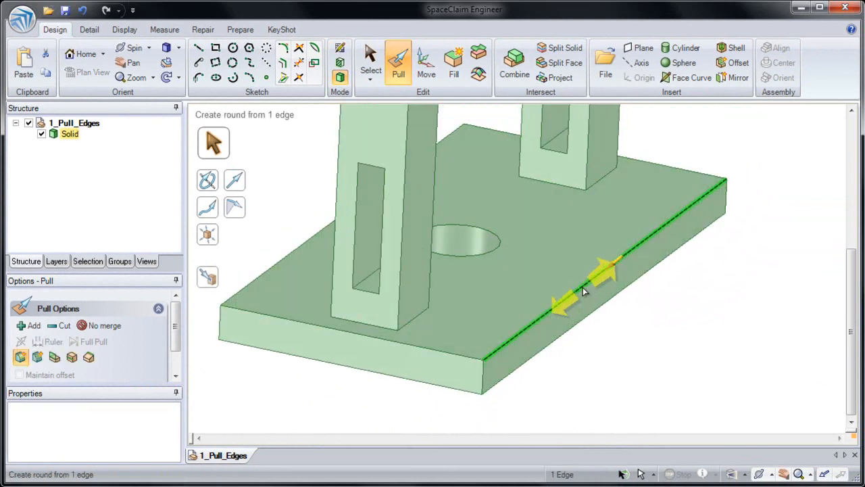
drag(567, 302, 576, 272)
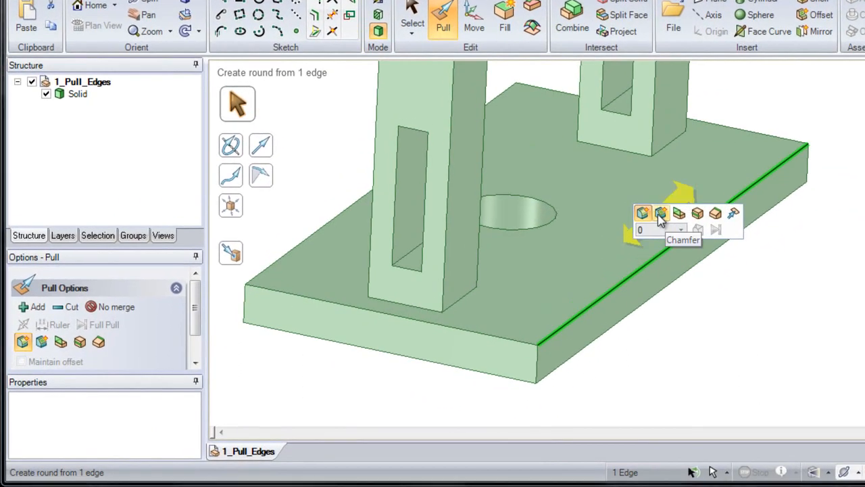
- Chamfer the loop of four upper edges of the base plate with the Pull tool's Chamfer option
click(661, 213)
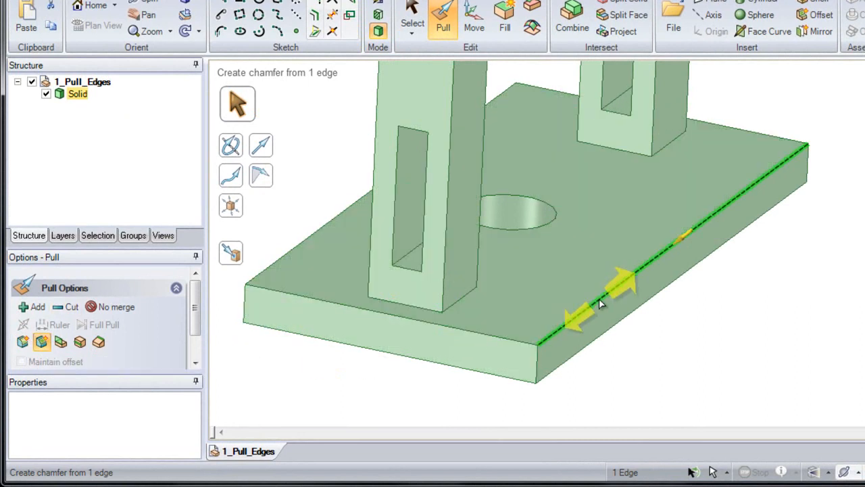
click(599, 298)
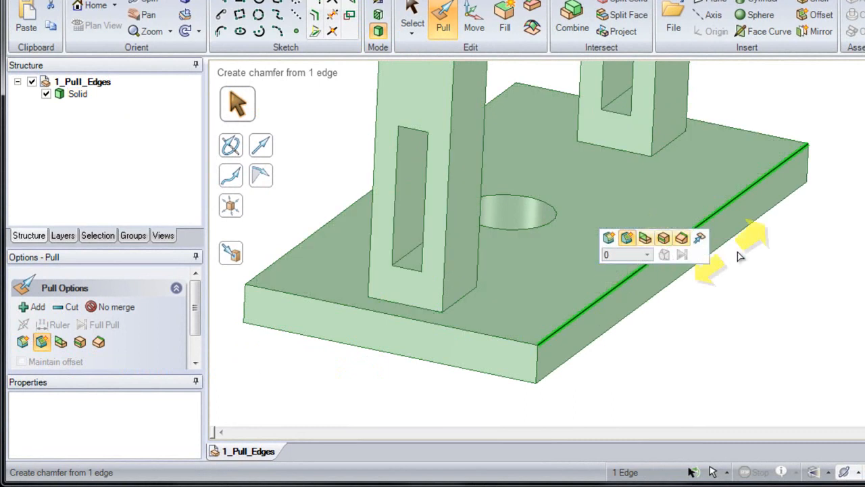
drag(779, 252, 777, 211)
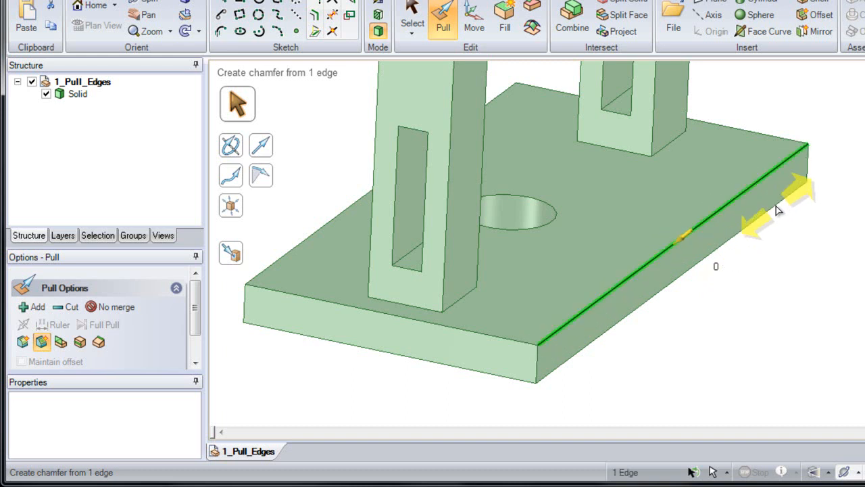
double_click(661, 257)
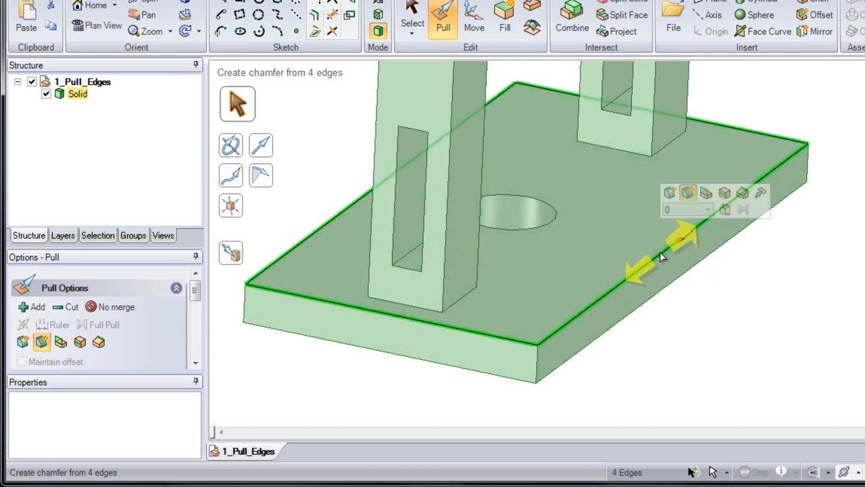
drag(662, 257, 730, 306)
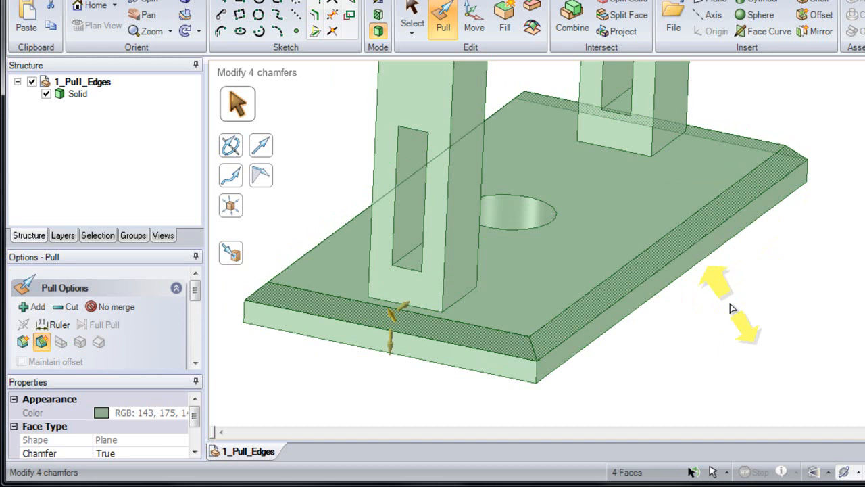
click(743, 321)
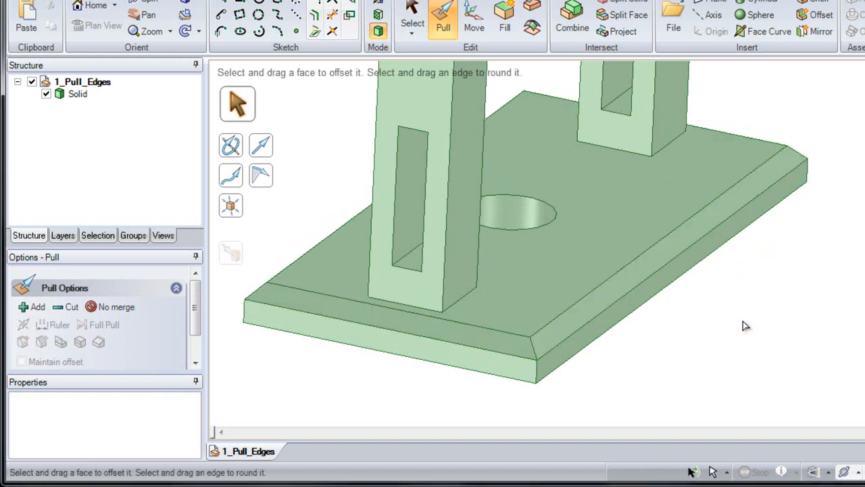
- Select the loop of four bottom edges of the base plate and set the pull to extrude edges
shift+middle_drag(709, 331, 662, 328)
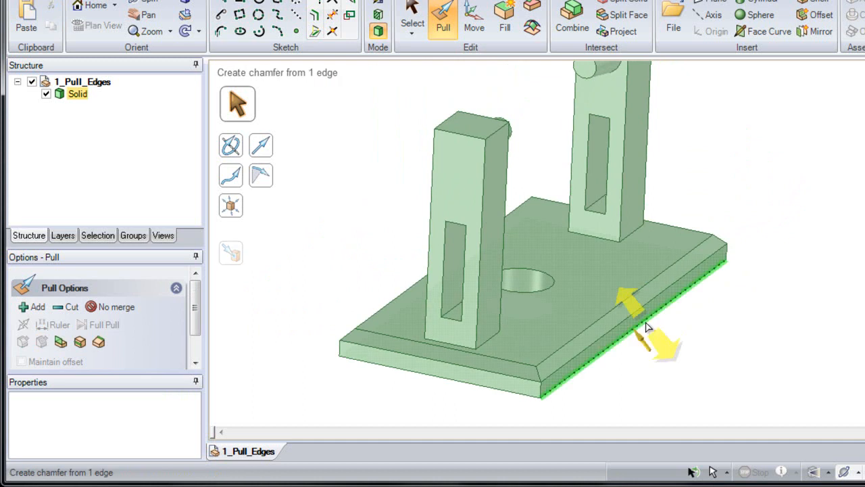
double_click(645, 327)
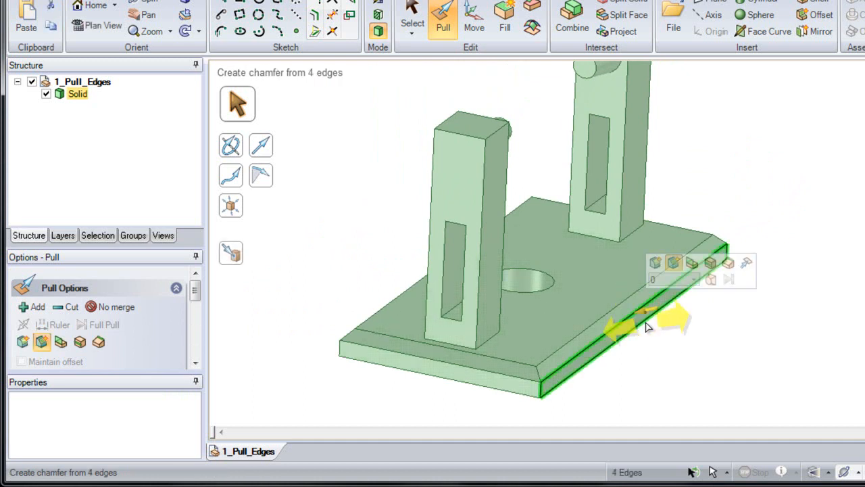
double_click(645, 326)
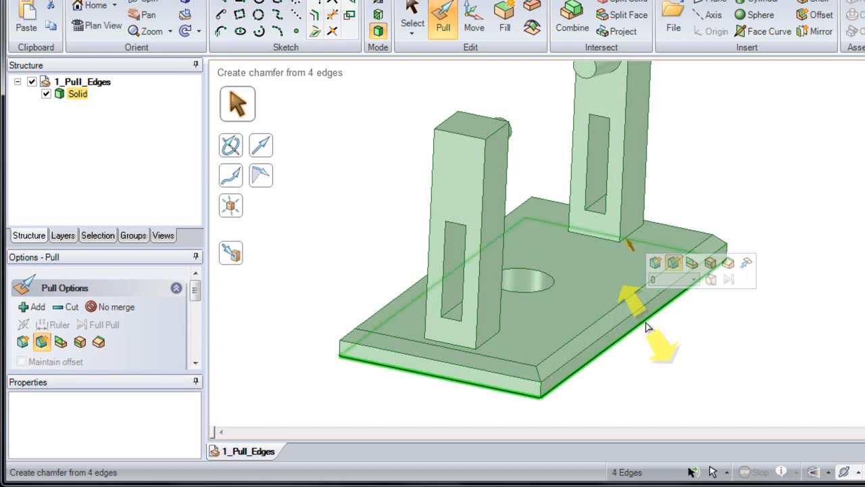
double_click(645, 327)
double_click(645, 327)
double_click(645, 326)
double_click(646, 327)
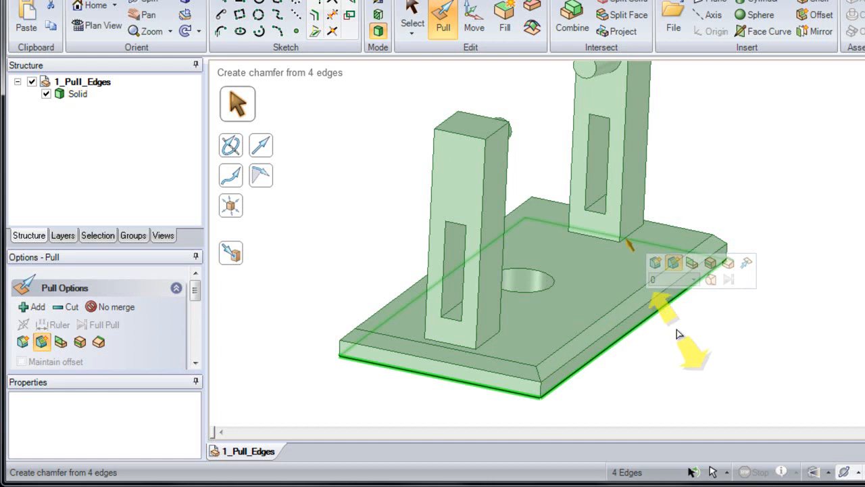
click(692, 267)
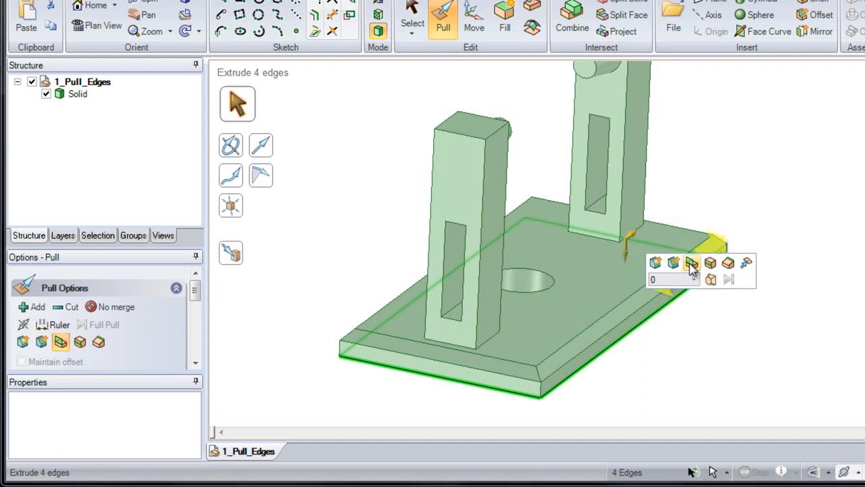
- Try to extrude the bottom edge loop perpendicular to the base plate
middle_drag(689, 264, 594, 214)
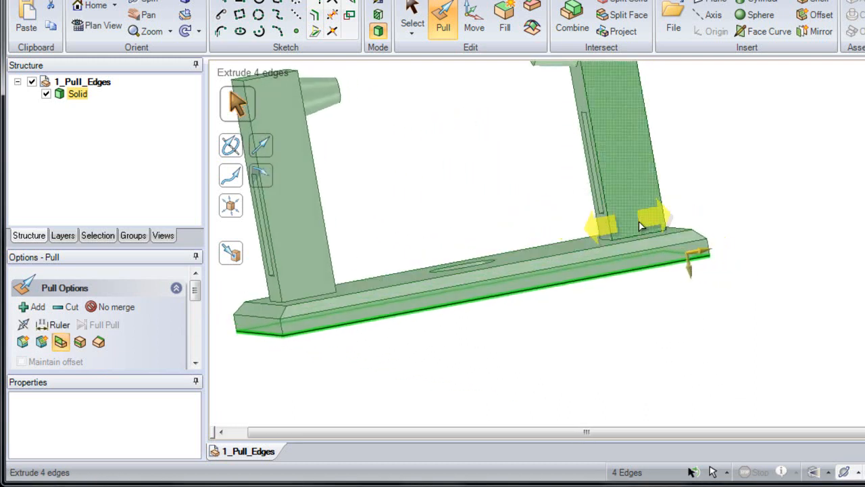
scroll(670, 250, up, 2)
middle_drag(670, 250, 687, 240)
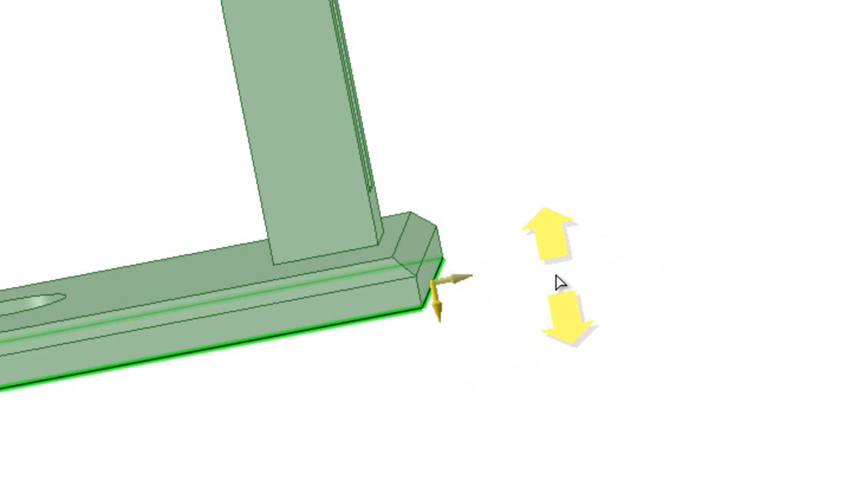
drag(554, 293, 518, 141)
key(Escape)
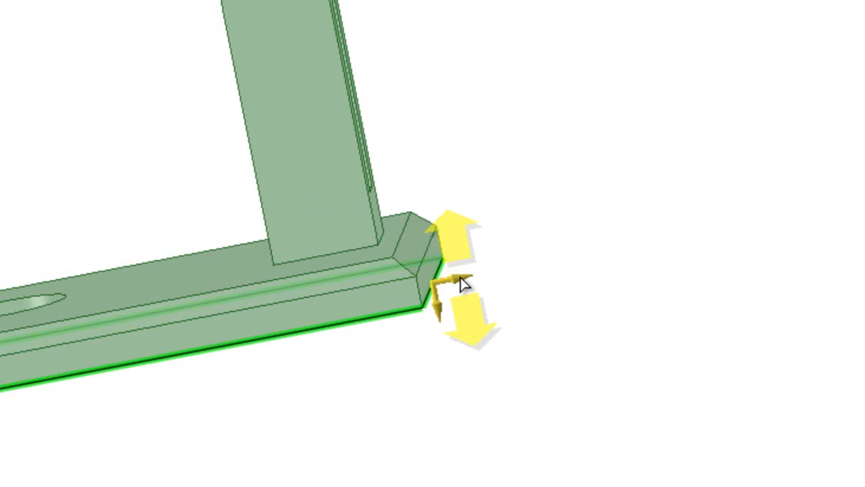
- Switch the pull direction to outward in the underside's plane and extrude the base plate's bottom edge loop by 20
key(Tab)
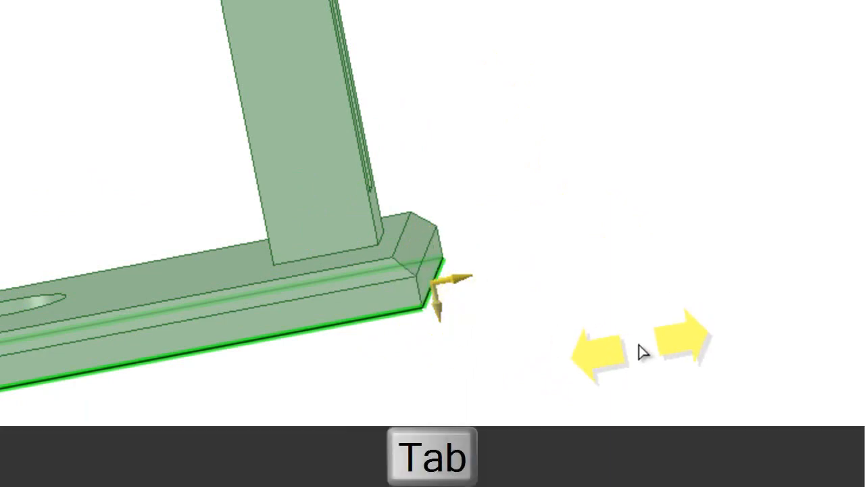
key(Tab)
key(Tab)
key(Tab)
key(Tab)
key(Tab)
key(Tab)
key(Tab)
key(Tab)
key(Tab)
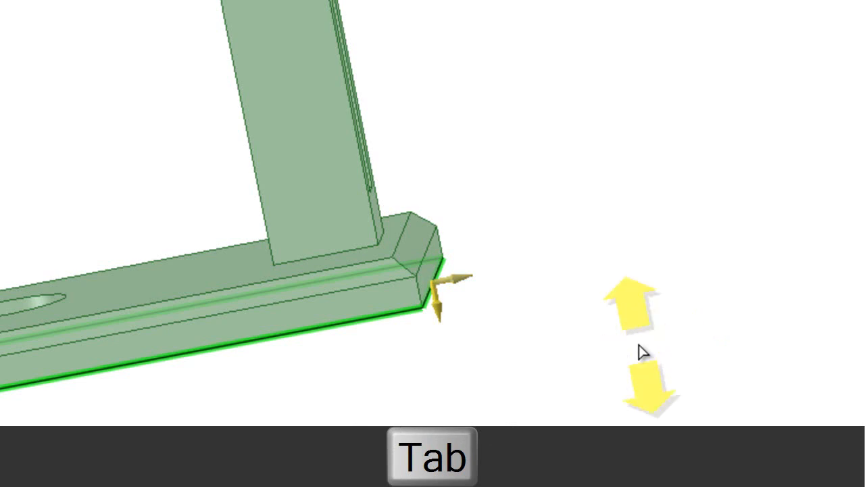
middle_drag(430, 253, 425, 302)
key(Tab)
key(Tab)
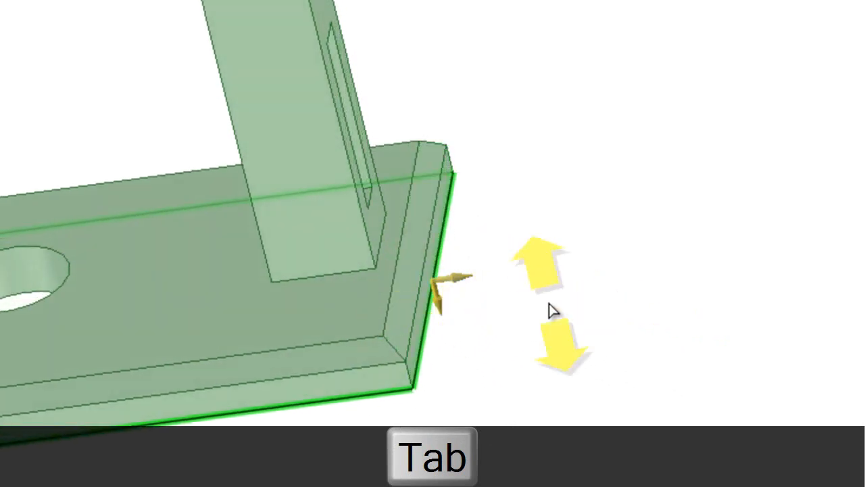
drag(534, 307, 678, 290)
text(20)
key(Return)
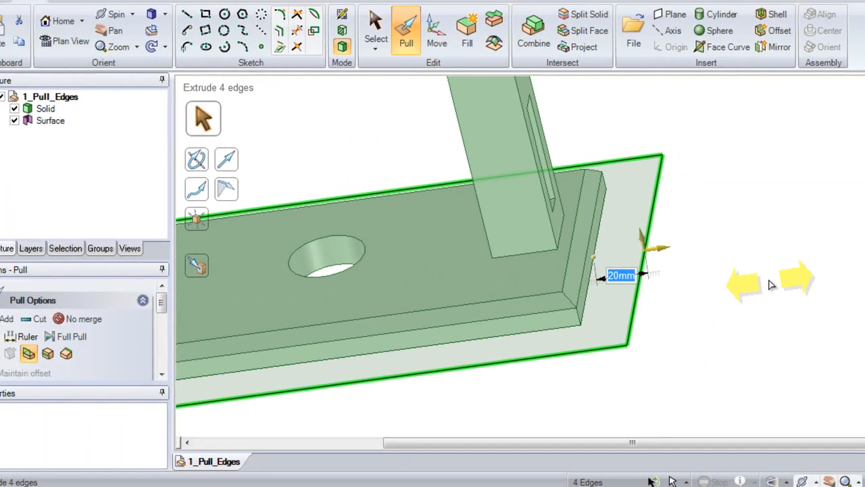
click(749, 281)
- Inspect the extruded surface around the base plate's underside
click(64, 121)
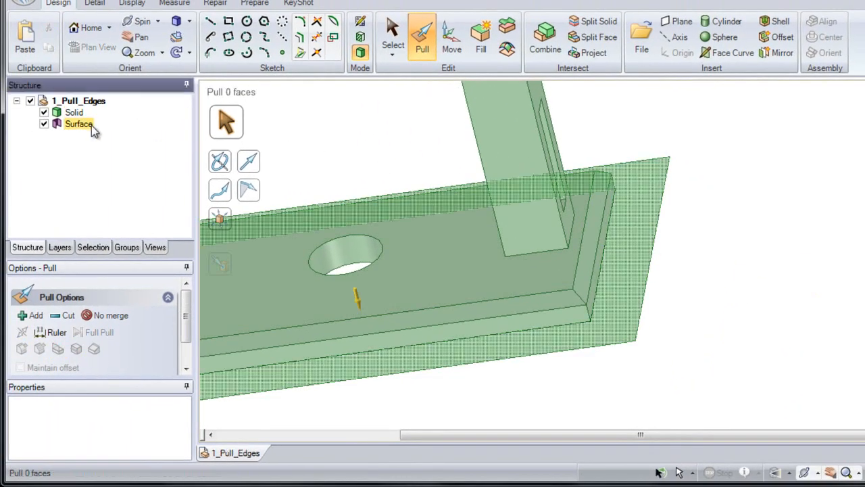
click(92, 125)
middle_drag(364, 230, 409, 198)
click(604, 293)
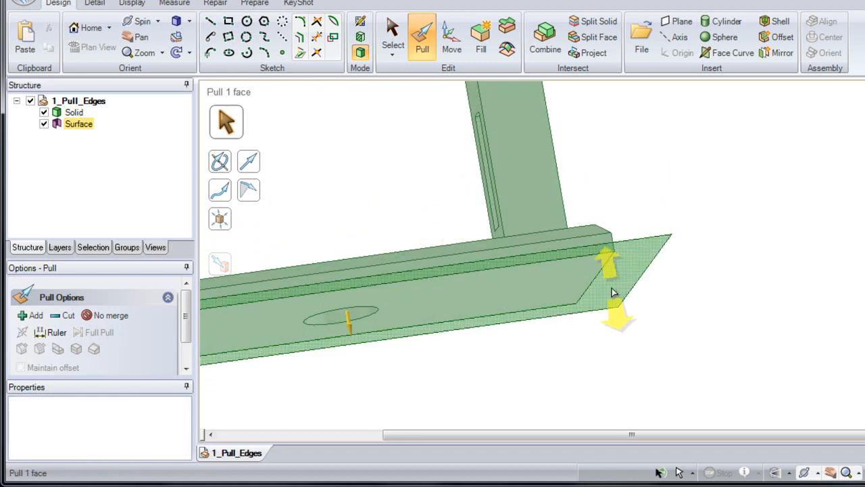
click(614, 287)
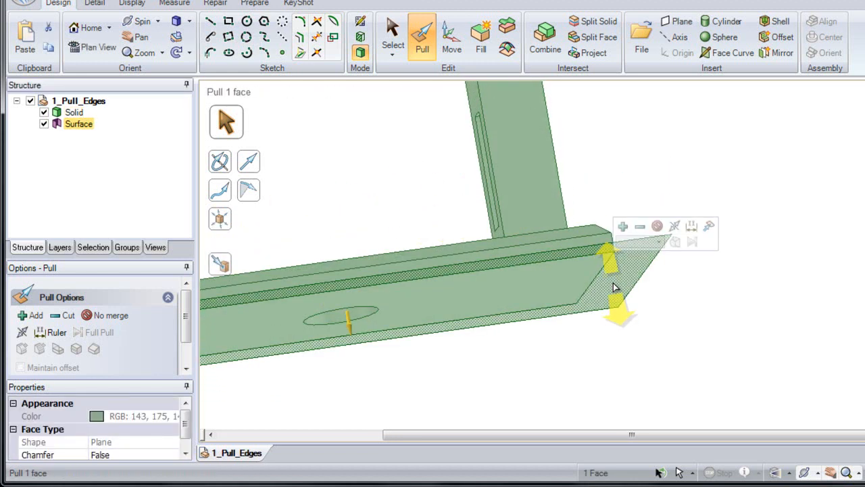
click(690, 301)
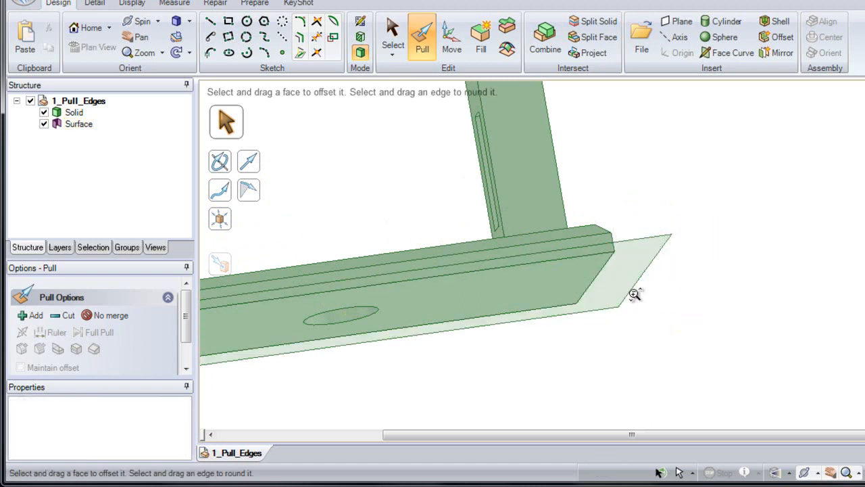
- Pull the base plate's bottom face and the surrounding surface together downward by 20 to form a wider solid base
key(h)
click(599, 251)
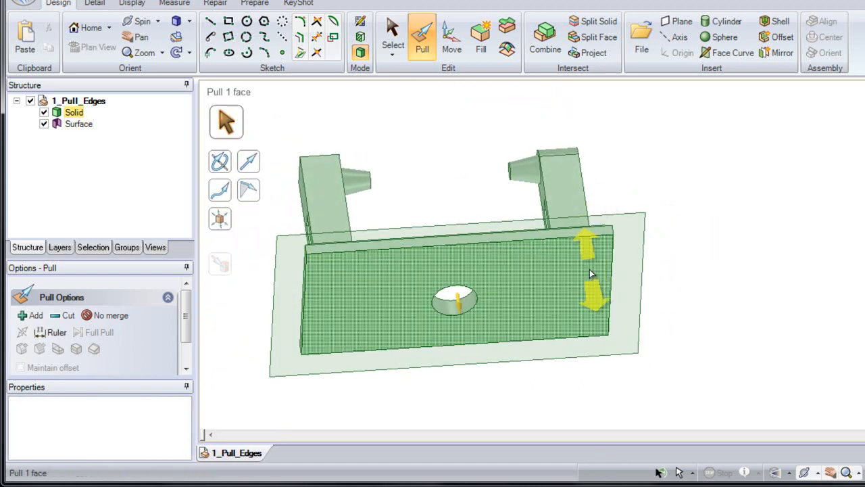
click(590, 274)
click(625, 275)
ctrl+click(627, 275)
middle_drag(627, 274, 617, 280)
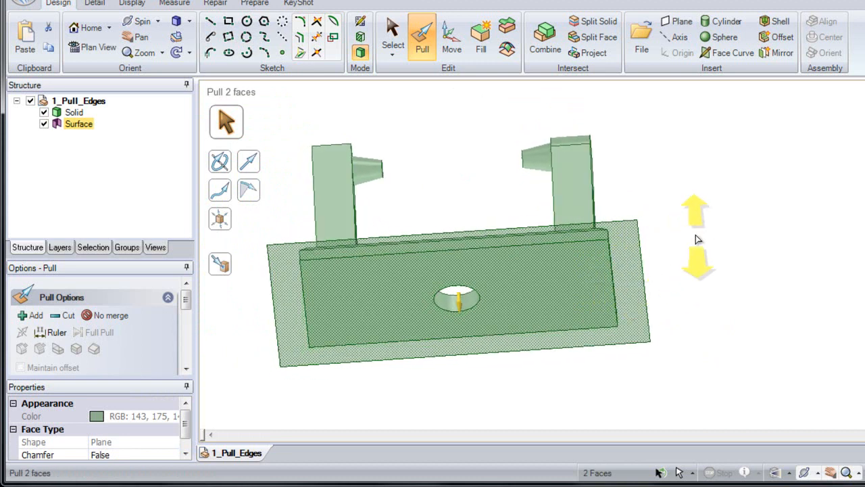
drag(697, 259, 698, 291)
text(20)
key(Return)
click(697, 290)
middle_drag(698, 290, 740, 305)
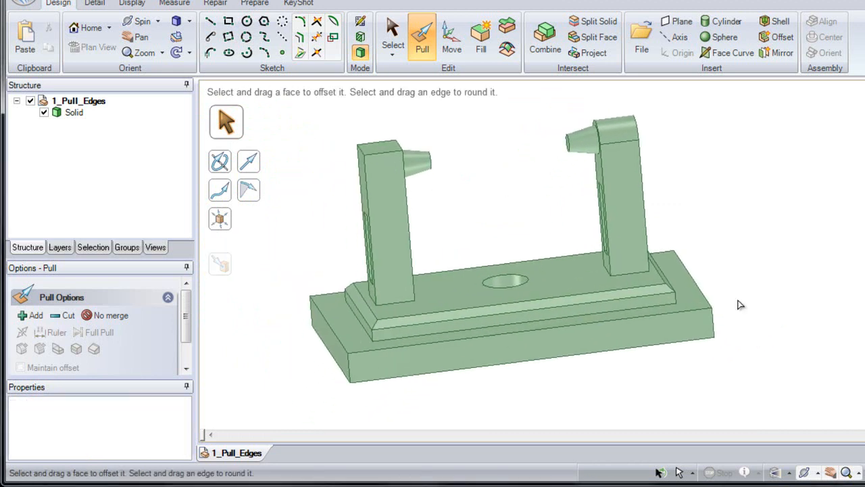
- Select the loop of four edges where the foot of the left upright meets the base plate's top face
click(388, 296)
click(357, 284)
scroll(381, 293, up, 5)
shift+middle_drag(364, 375, 365, 397)
middle_drag(451, 337, 454, 359)
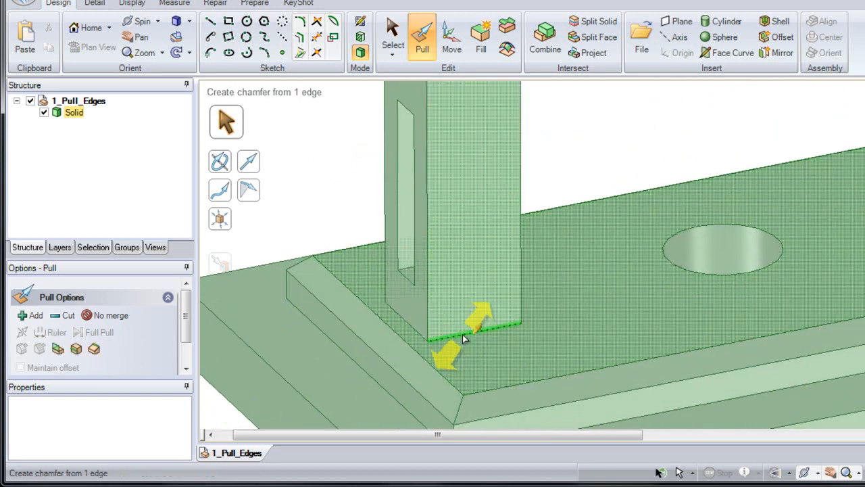
double_click(464, 332)
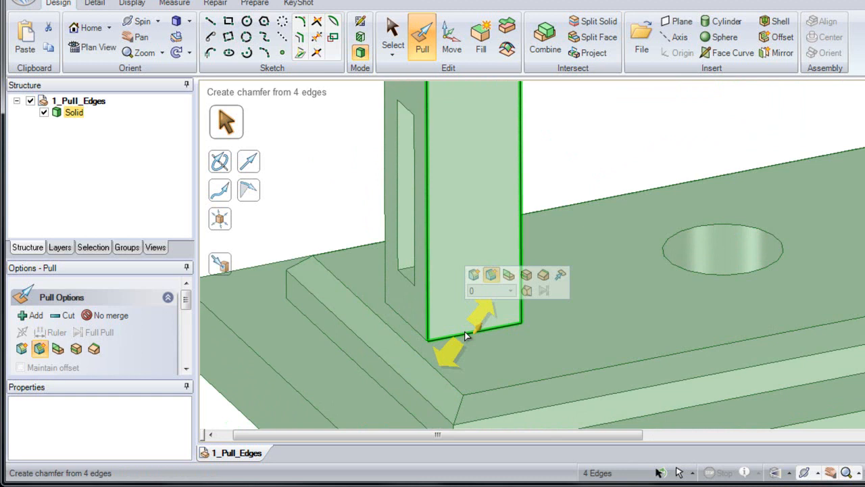
double_click(465, 331)
double_click(464, 331)
double_click(464, 332)
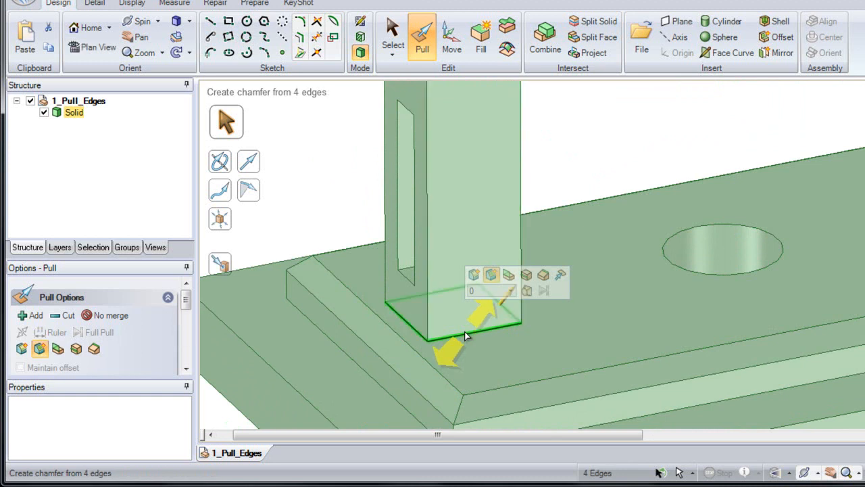
- Set the pull operation to Extrude Edge and switch its direction to lie in the plane of the base plate's top face
click(489, 276)
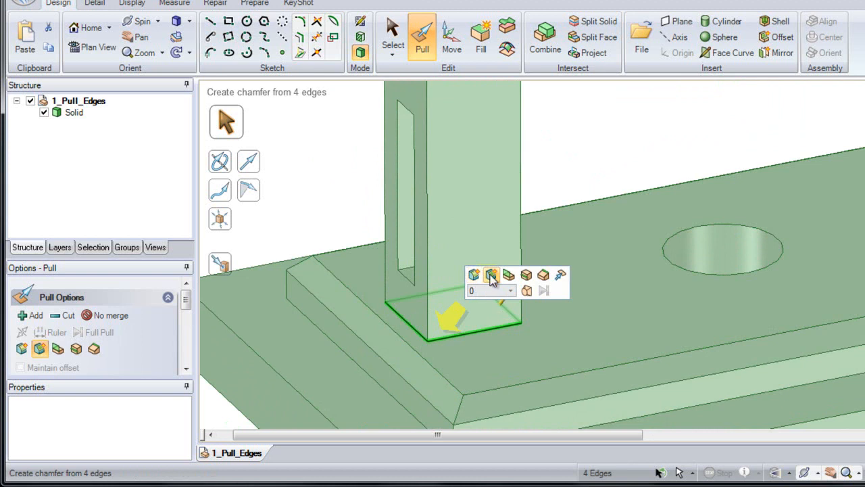
click(490, 276)
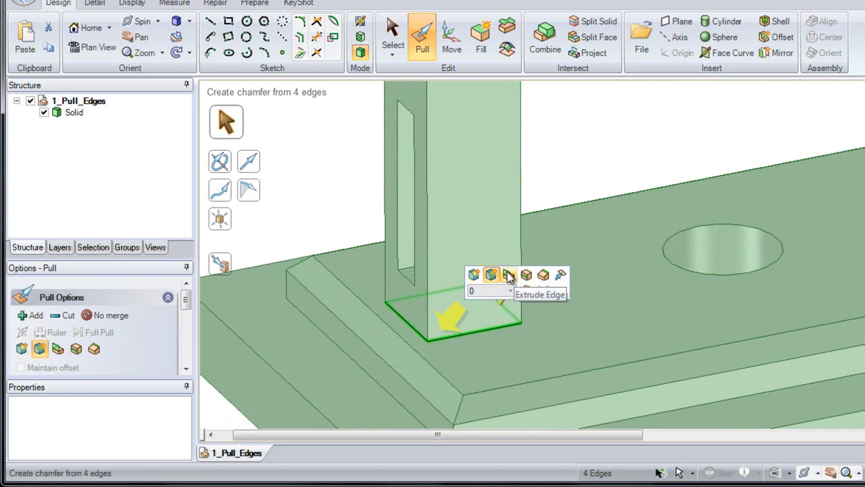
click(508, 276)
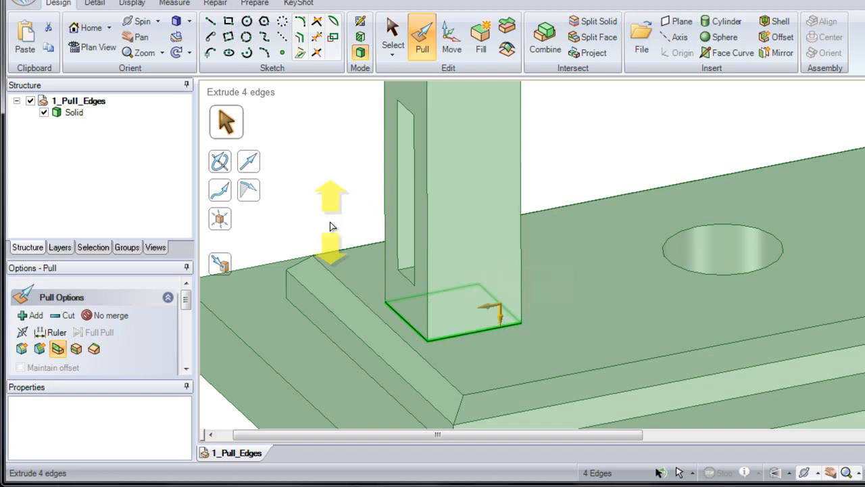
key(Tab)
key(Tab)
key(Tab)
key(Tab)
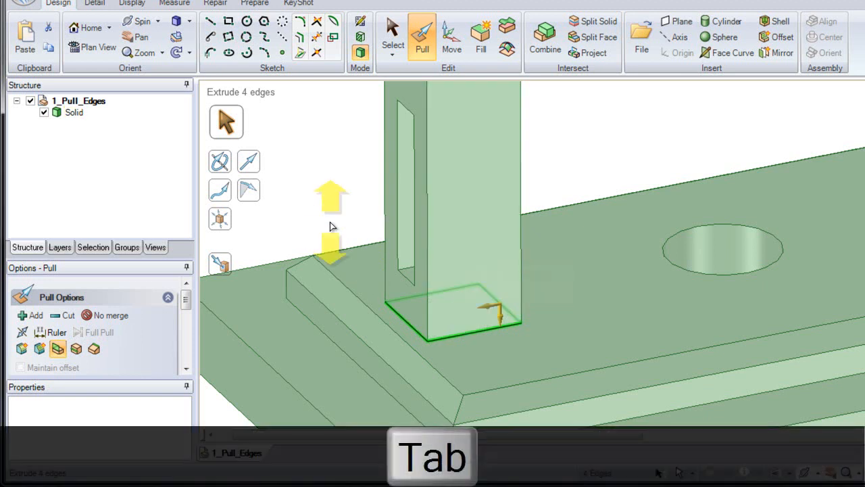
key(Tab)
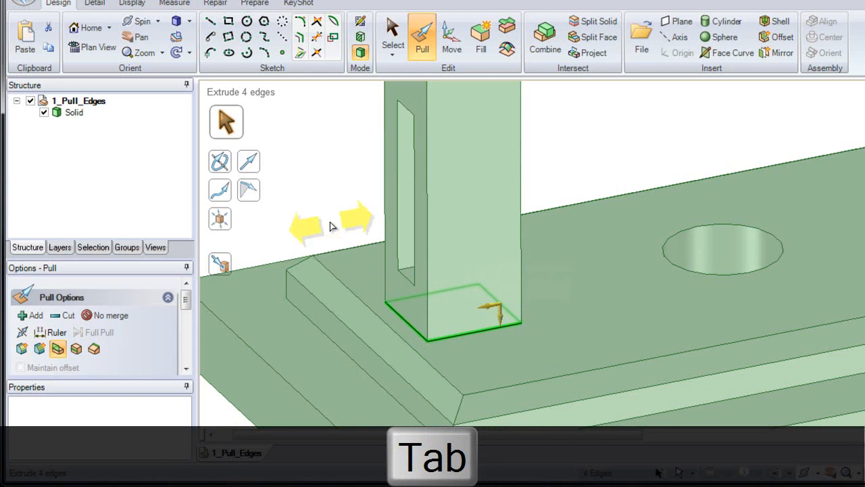
- Try extruding the upright's foot edge loop outward, check the resulting surface body, and undo the extrusion
drag(331, 226, 339, 223)
drag(352, 218, 297, 186)
click(81, 126)
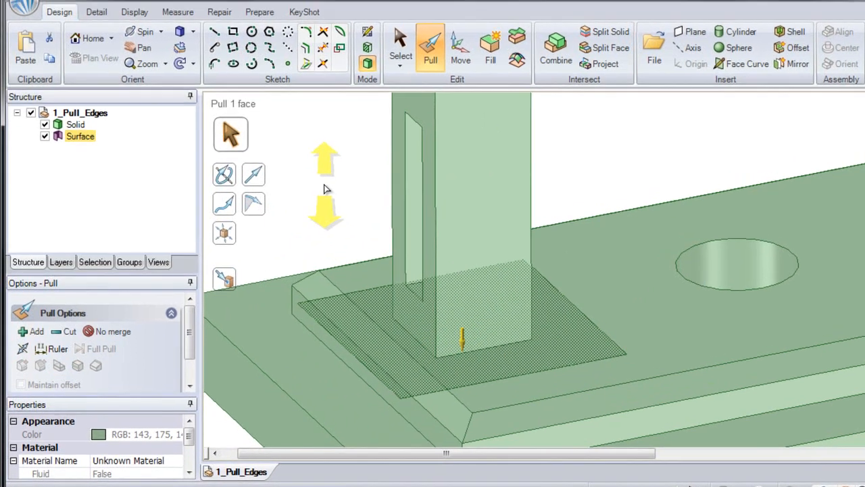
click(319, 173)
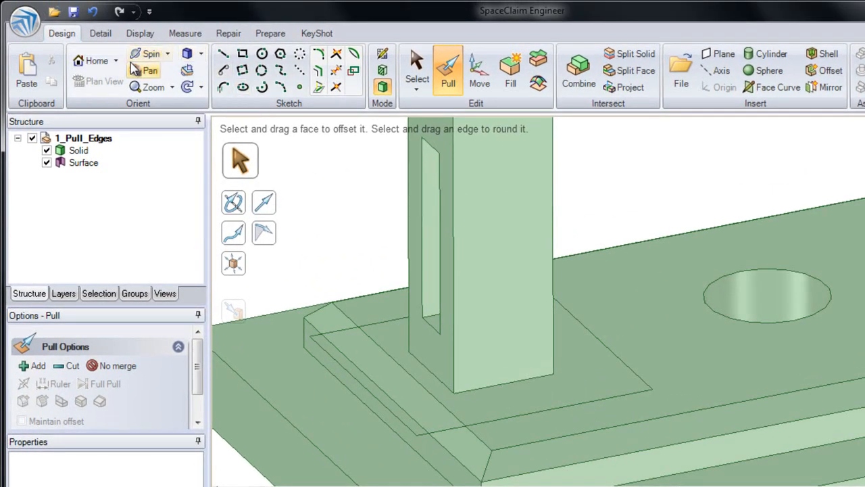
click(96, 13)
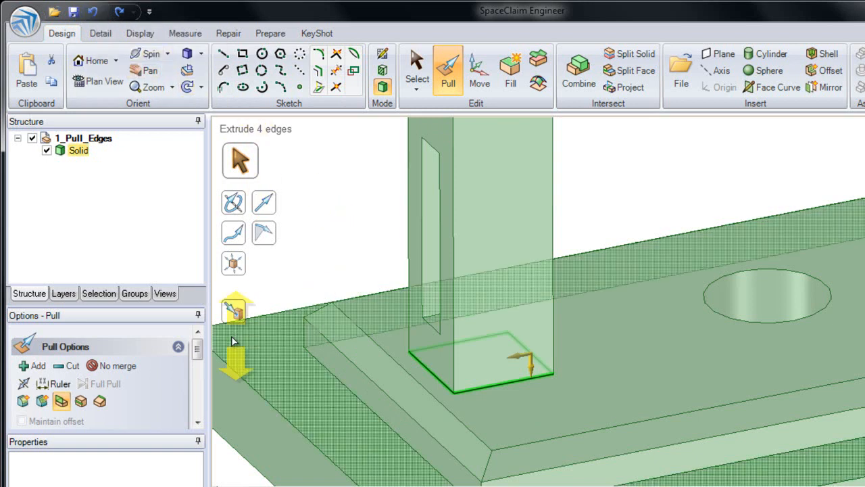
- Copy the left upright's foot edge loop outward across the base plate's top face by 10 mm using Copy Edge
click(81, 401)
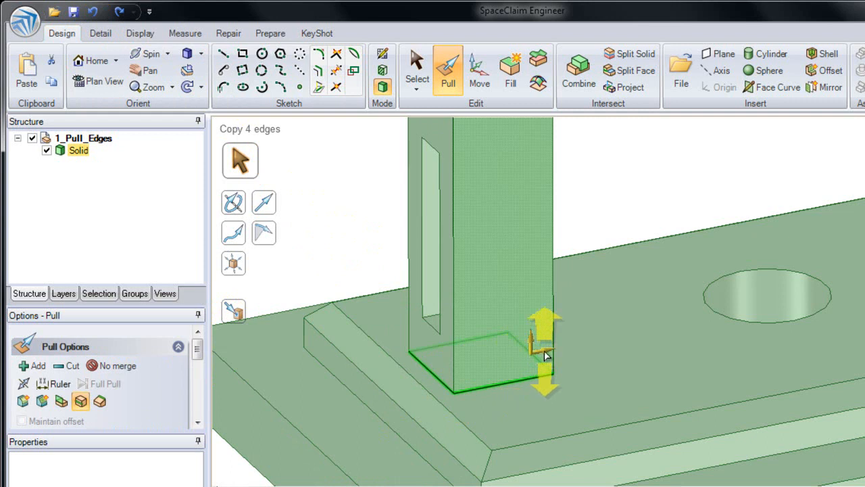
drag(550, 353, 571, 306)
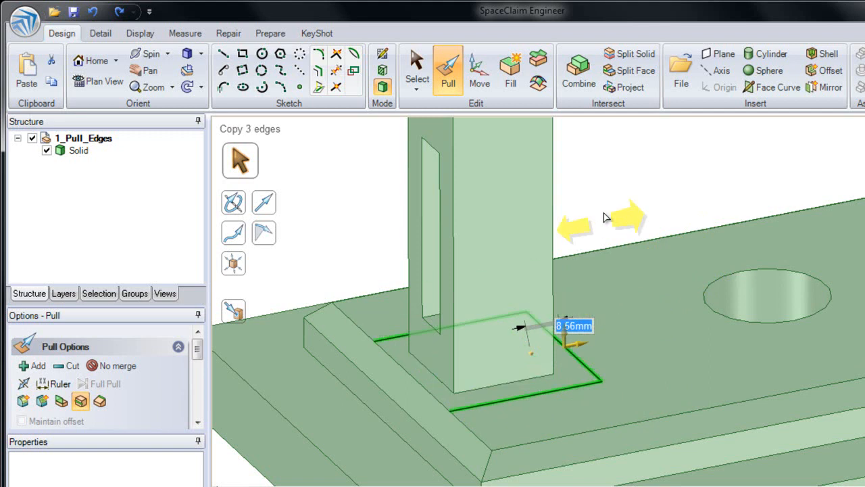
text(10)
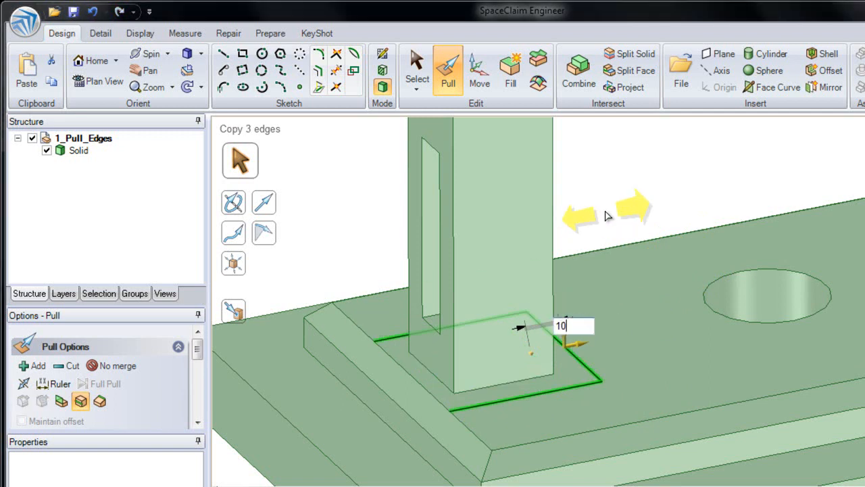
key(Return)
click(606, 212)
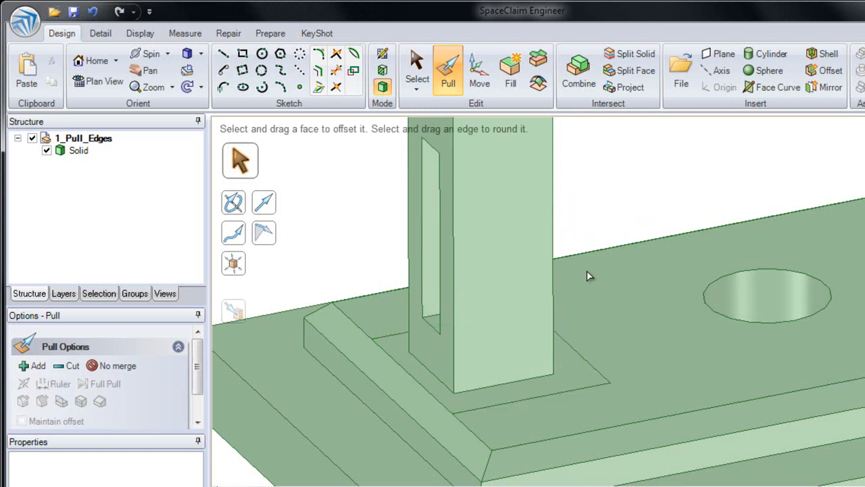
- Examine the outlined face around the left upright's foot and the surrounding top face of the base plate
click(571, 380)
scroll(570, 380, up, 1)
ctrl+middle_drag(570, 388, 585, 367)
click(586, 371)
click(586, 356)
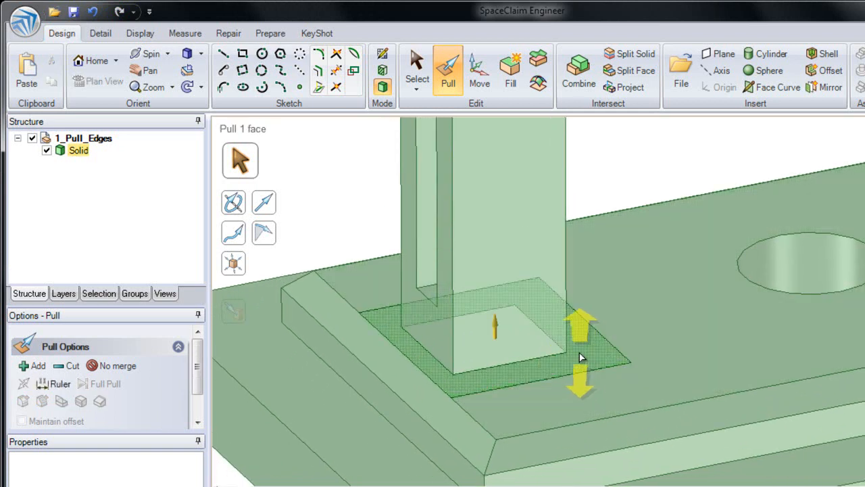
click(419, 219)
click(367, 183)
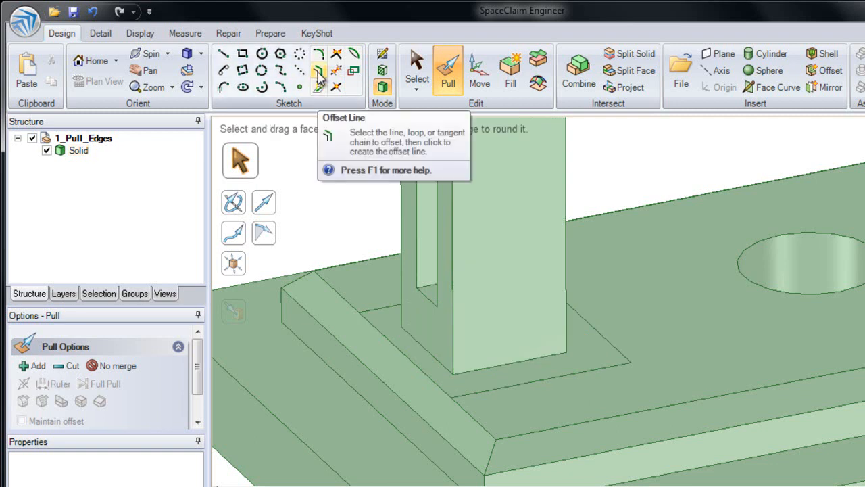
click(379, 309)
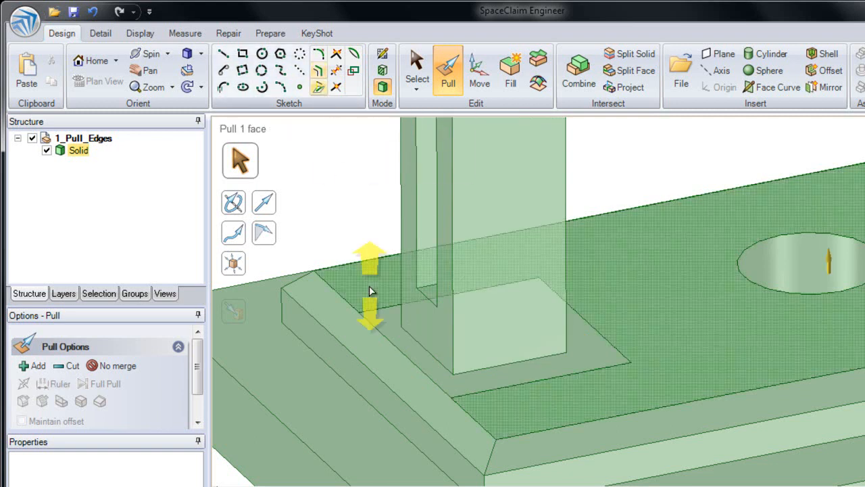
- Try to pull the outlined face around the left upright's foot upward on its own
scroll(379, 317, up, 2)
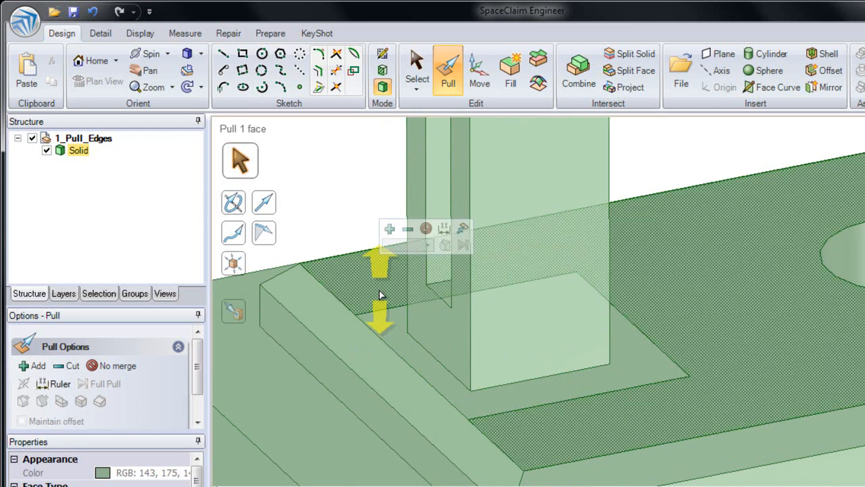
ctrl+click(390, 328)
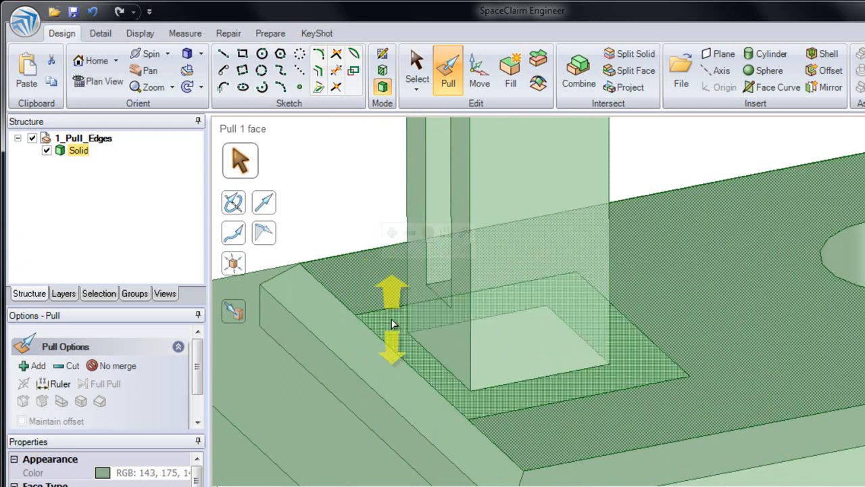
click(392, 324)
shift+middle_drag(394, 327, 414, 305)
drag(415, 299, 408, 282)
key(Escape)
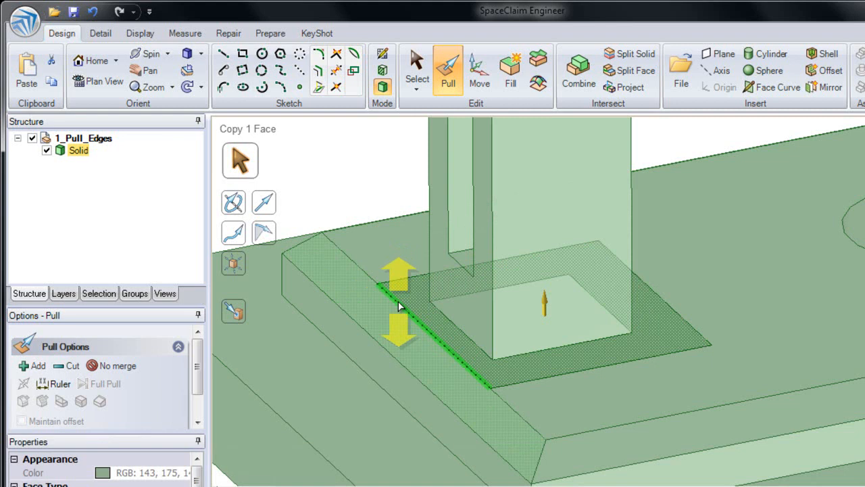
- Add the outlined face's edge along the chamfer to the selection and pull them upward by 5 mm to form a raised pad
click(398, 308)
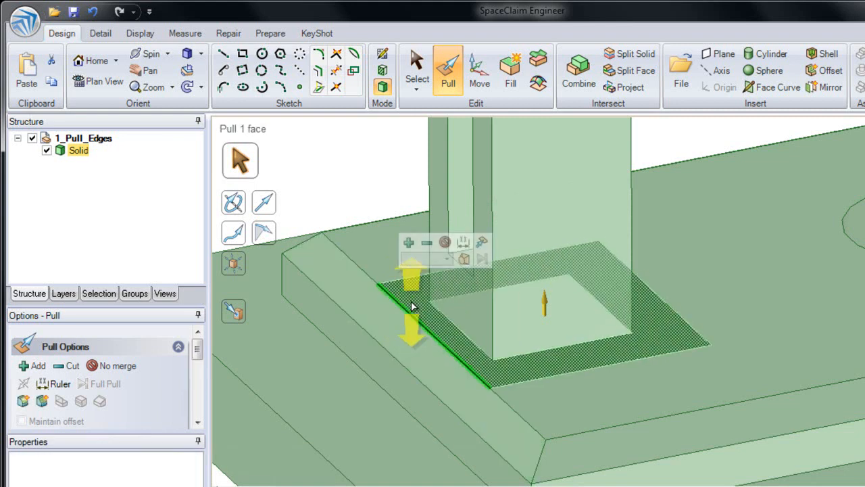
drag(413, 304, 413, 268)
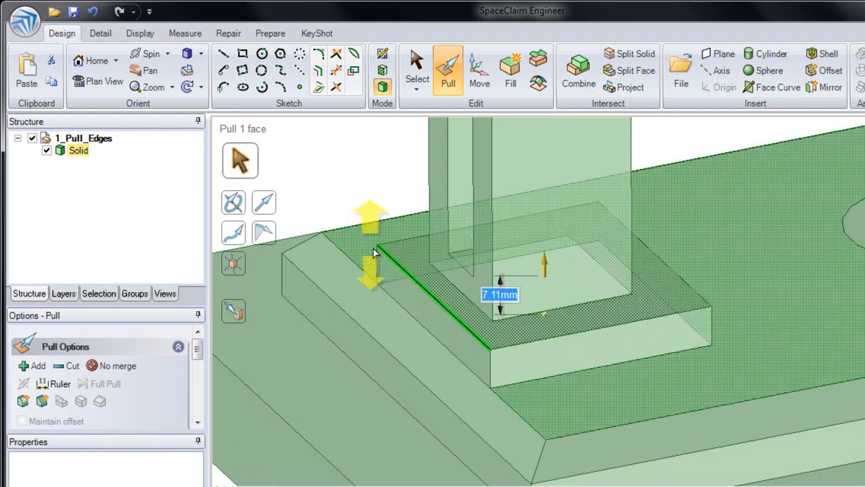
text(5)
key(Return)
click(340, 190)
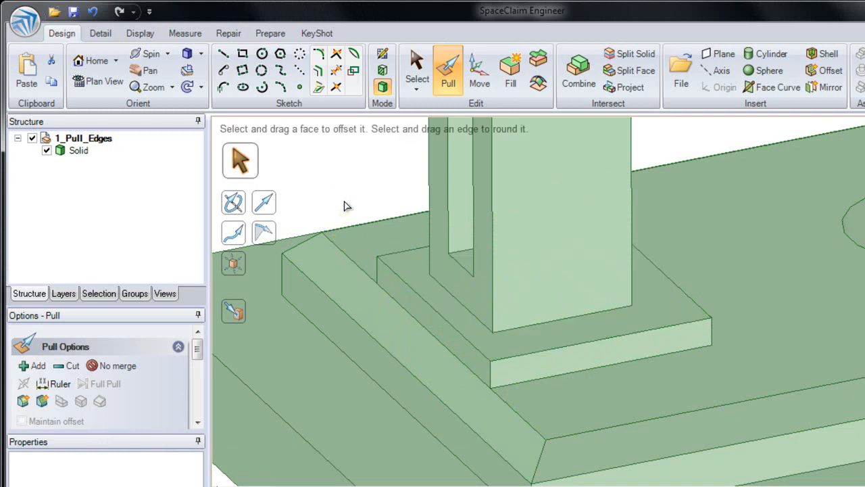
- Select the chamfer face along the base plate's short side next to the left upright
click(373, 319)
shift+middle_drag(377, 334, 451, 293)
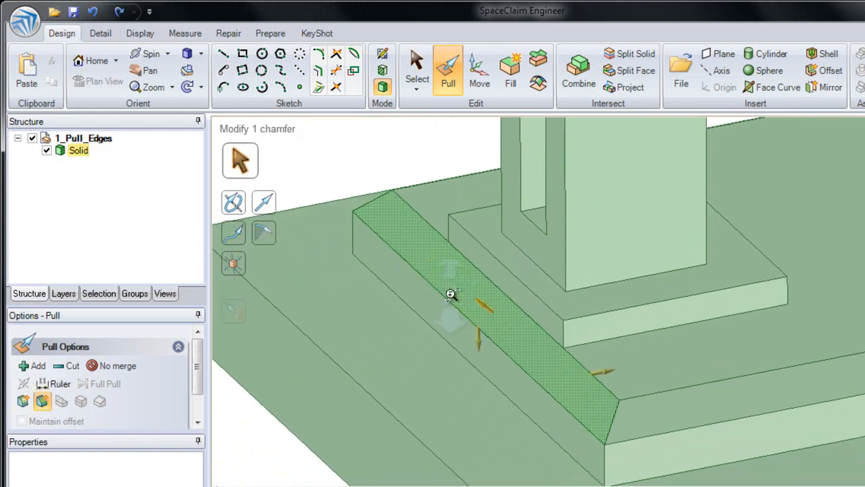
scroll(451, 293, up, 2)
double_click(458, 300)
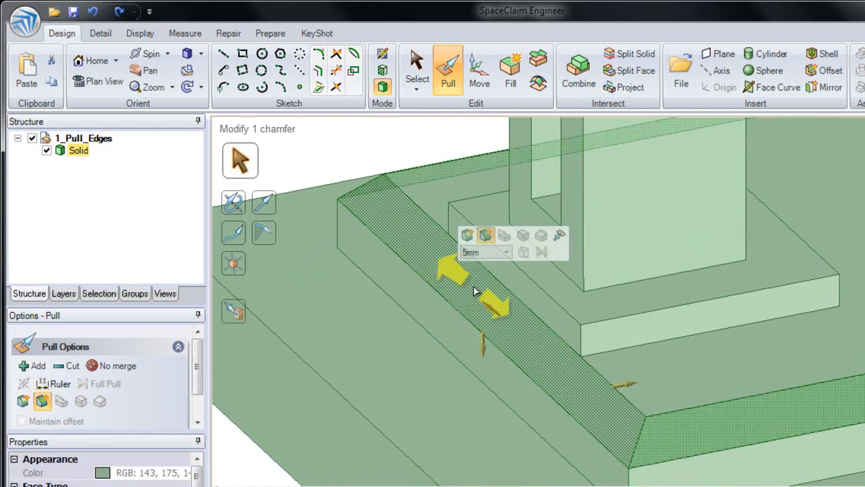
click(495, 284)
drag(508, 326, 481, 285)
drag(457, 237, 475, 258)
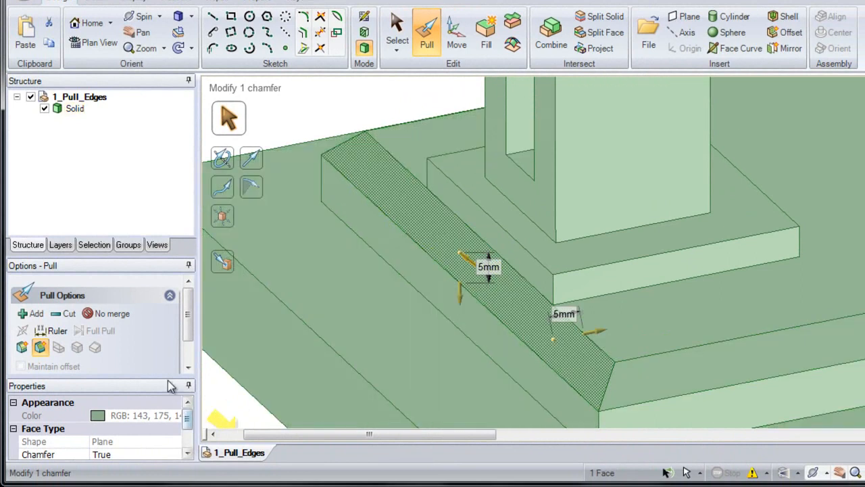
- Set the selected face's Chamfer property to False
drag(166, 377, 163, 337)
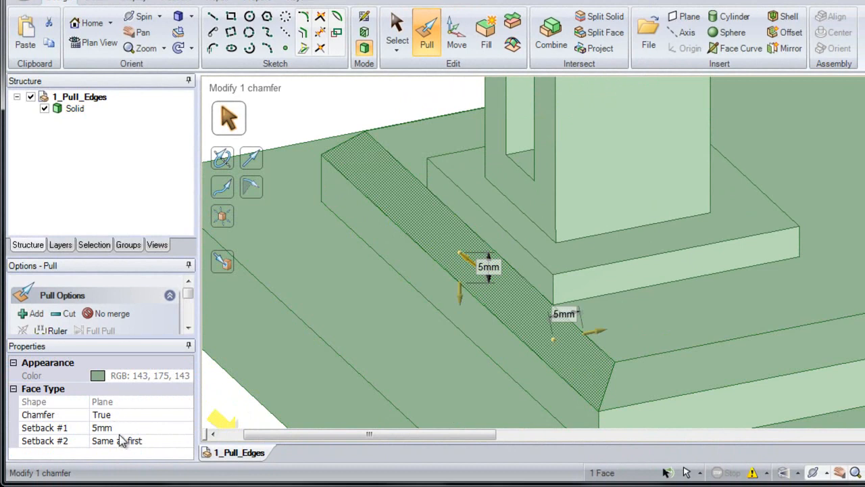
click(144, 414)
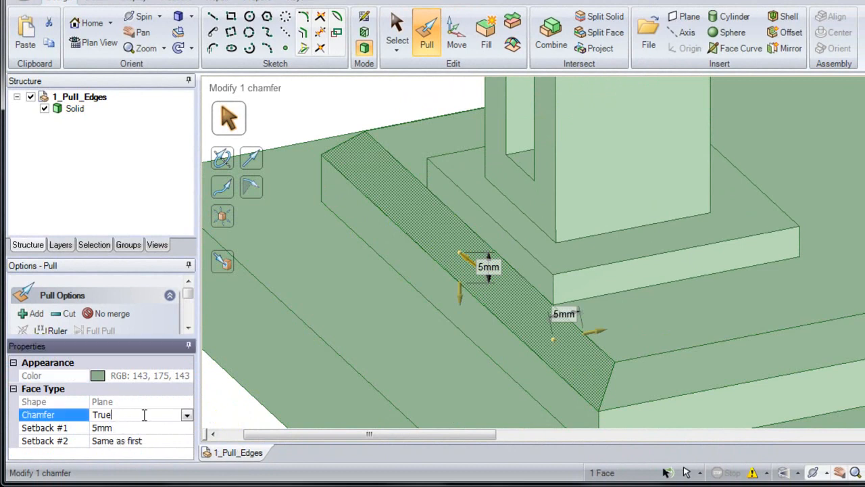
click(187, 416)
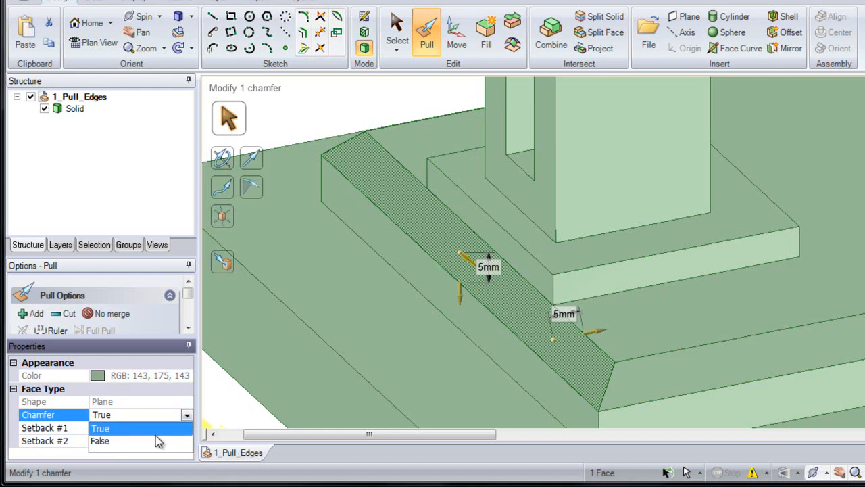
click(102, 441)
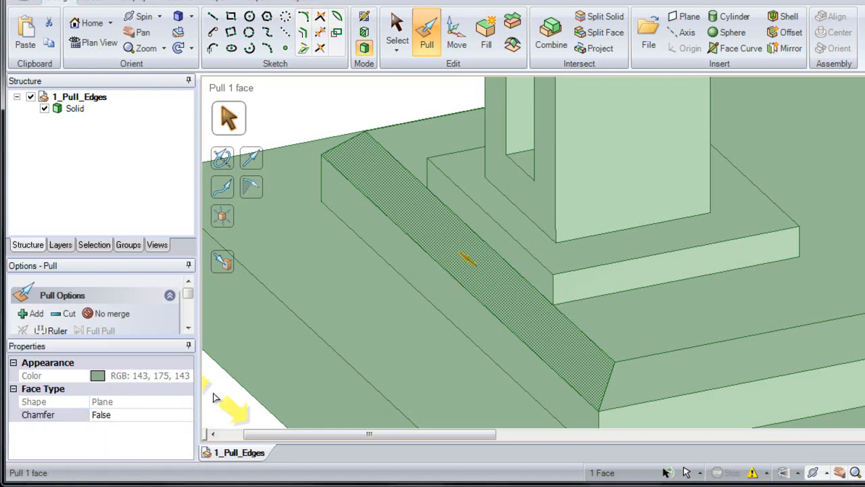
- Remove the selected sloped face beside the left upright's pad with Fill
mouse_move(446, 251)
mouse_down()
mouse_move(440, 244)
mouse_move(462, 273)
mouse_move(429, 219)
mouse_move(452, 259)
mouse_up()
key(Escape)
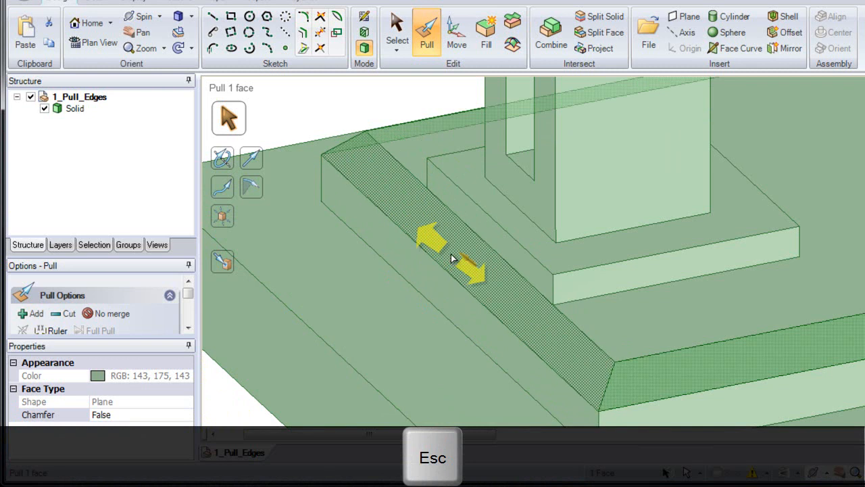
click(486, 38)
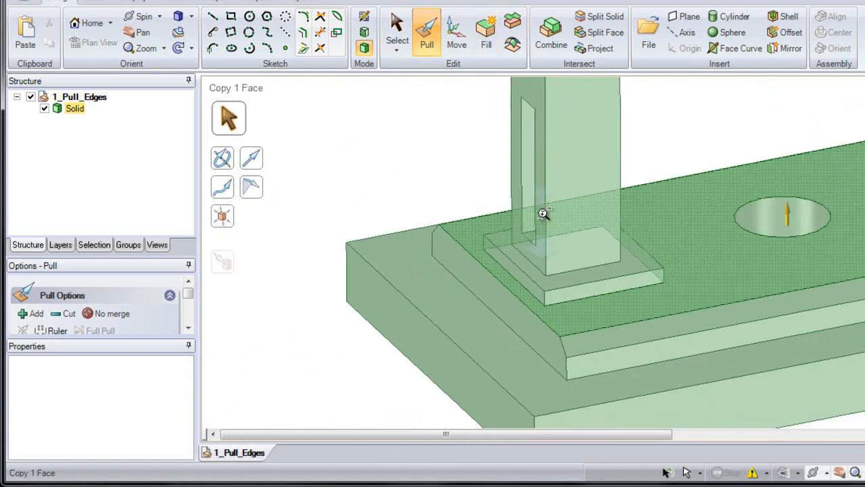
- Select the right upright's two opposite bottom edges, including the hidden far one, and set the pull option to Pivot Edge
scroll(723, 188, up, 3)
scroll(533, 249, down, 3)
scroll(487, 264, up, 3)
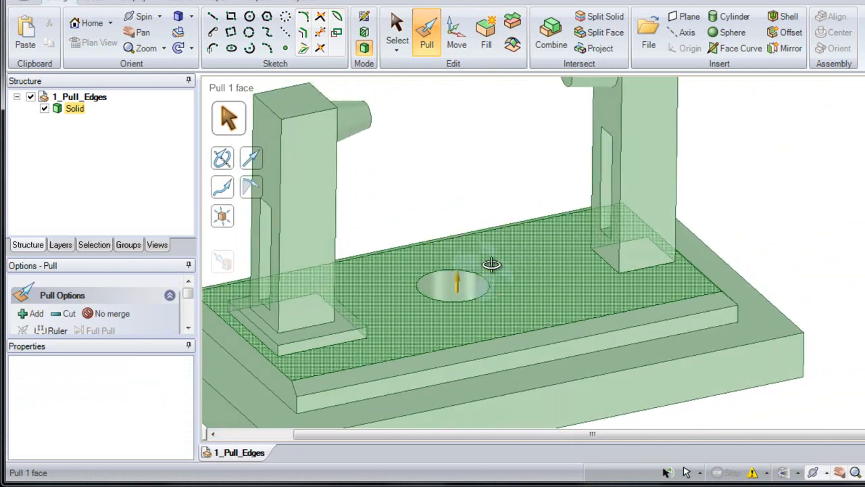
scroll(596, 277, up, 3)
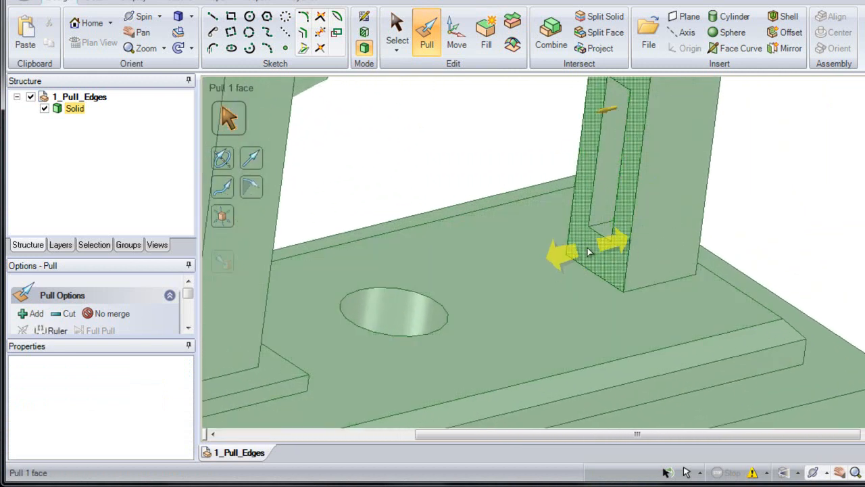
click(647, 290)
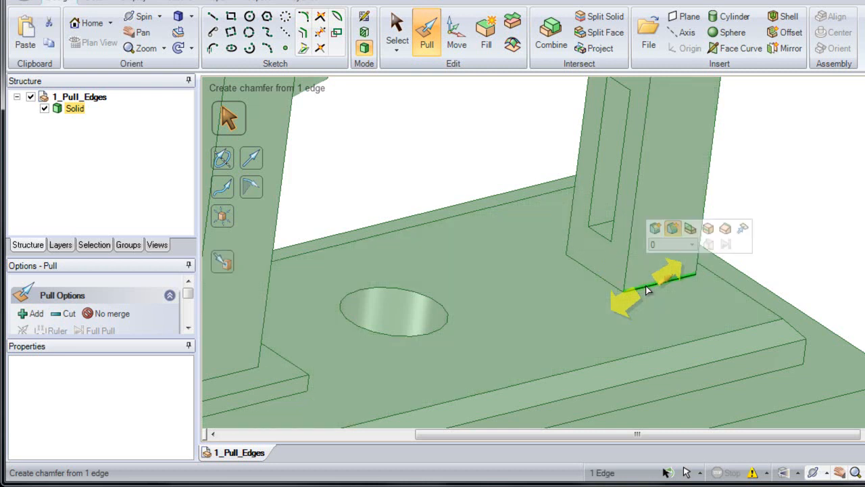
ctrl+scroll(583, 248, down, 2)
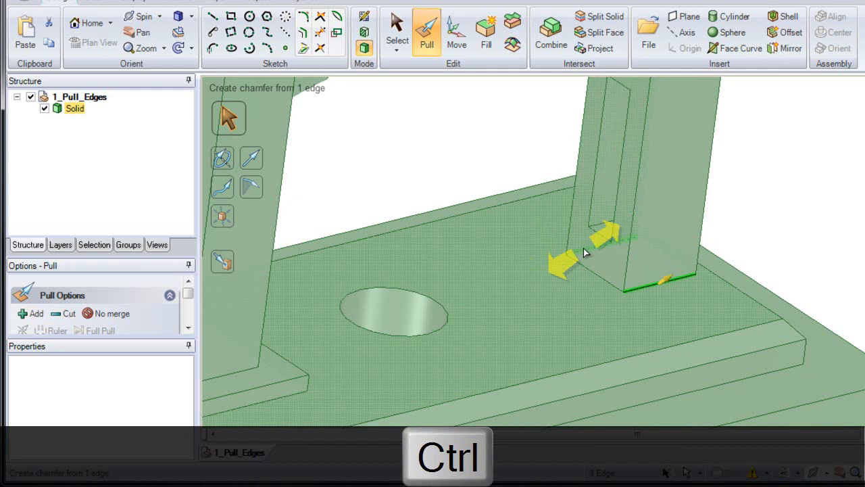
ctrl+click(583, 248)
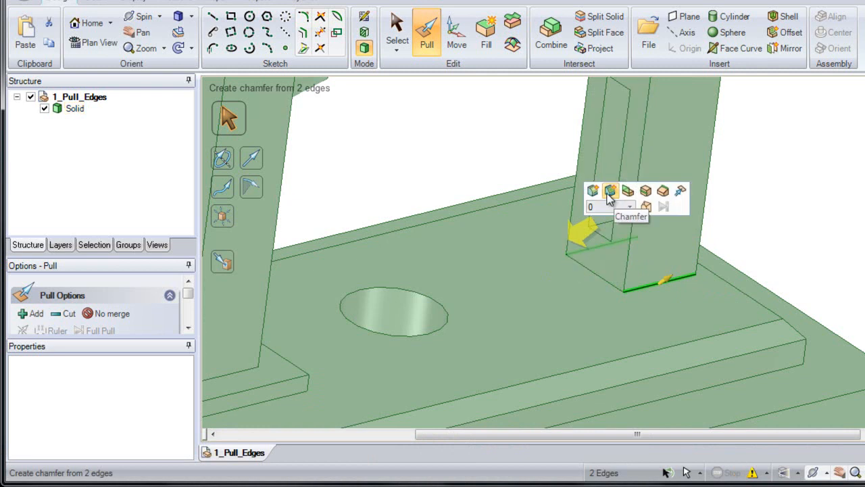
click(662, 193)
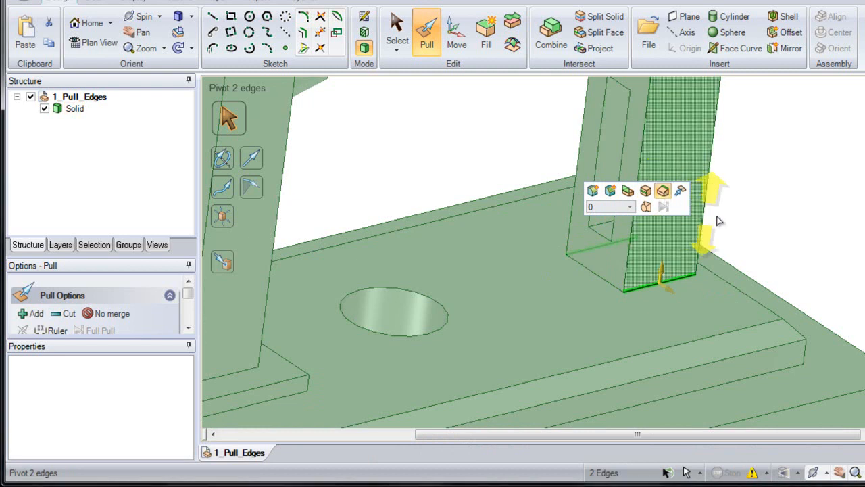
- Switch the pivot direction to horizontal and pull the two bottom edges outward by 10 mm to flare the upright
key(Tab)
key(Tab)
key(Tab)
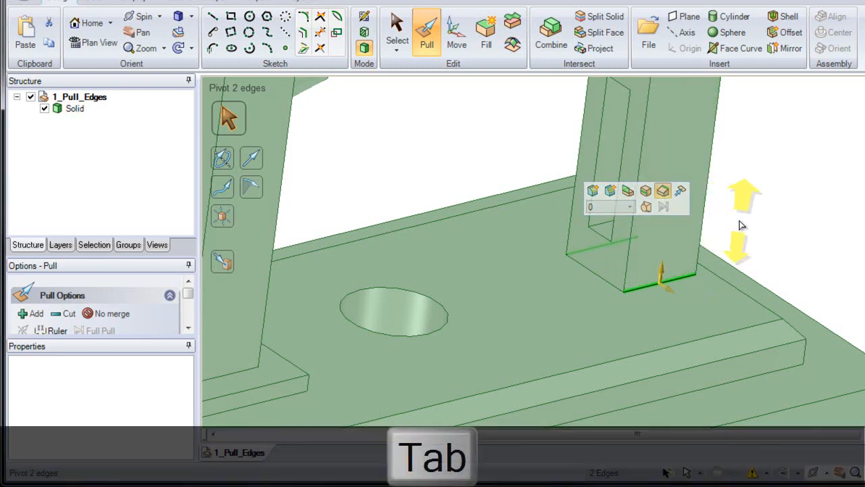
key(Tab)
key(Tab)
key(Tab)
key(Tab)
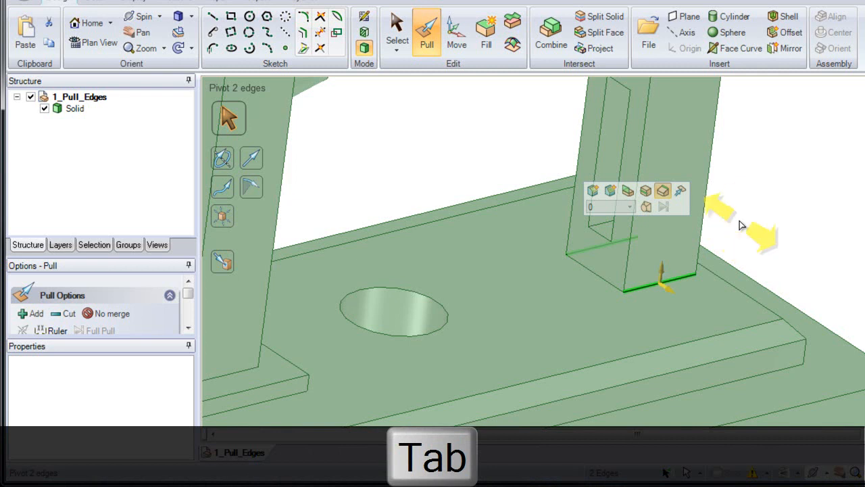
mouse_move(740, 221)
mouse_down()
mouse_move(773, 252)
mouse_move(742, 200)
mouse_move(772, 242)
mouse_move(713, 191)
mouse_move(753, 230)
mouse_up()
text(10)
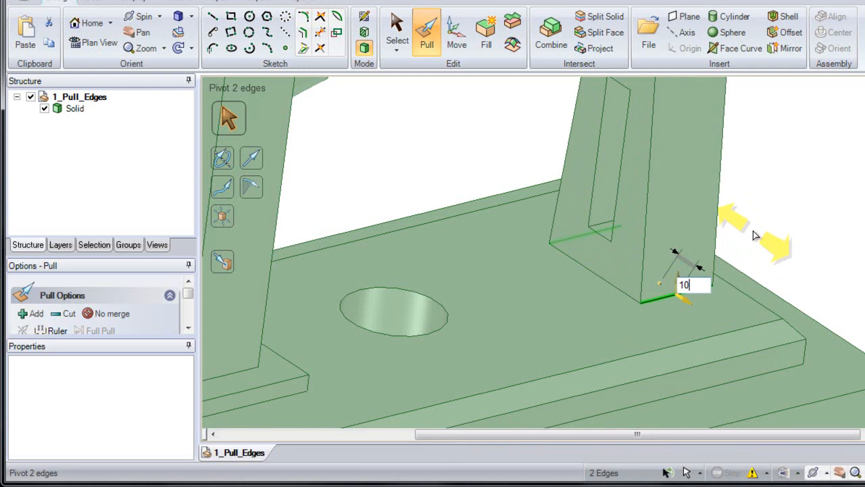
key(Return)
- Pivot the circular end edge of the right upright's boss inward by about 1.63 mm and restore the home view
shift+middle_drag(754, 232, 732, 178)
ctrl+middle_drag(660, 146, 637, 235)
shift+middle_drag(630, 159, 611, 253)
click(616, 185)
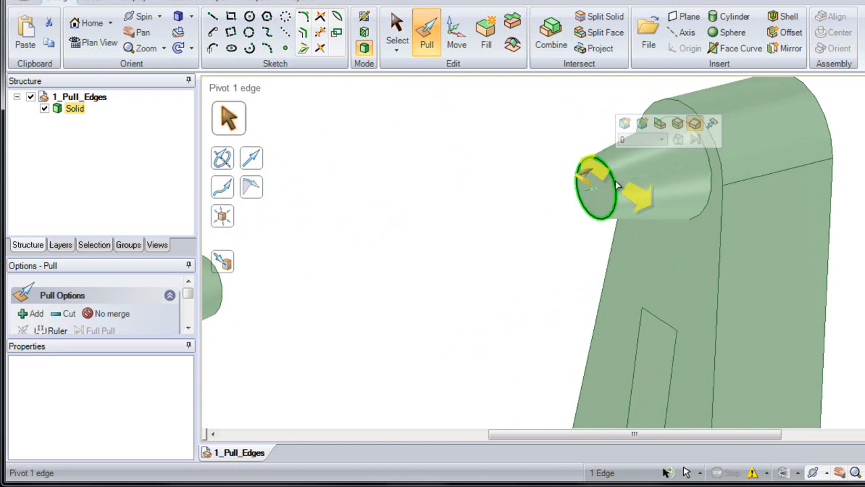
drag(588, 184, 585, 206)
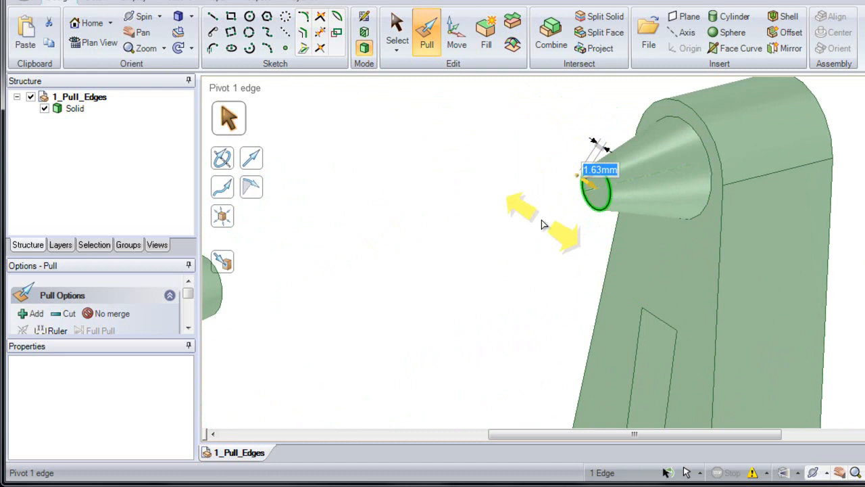
click(542, 220)
key(h)
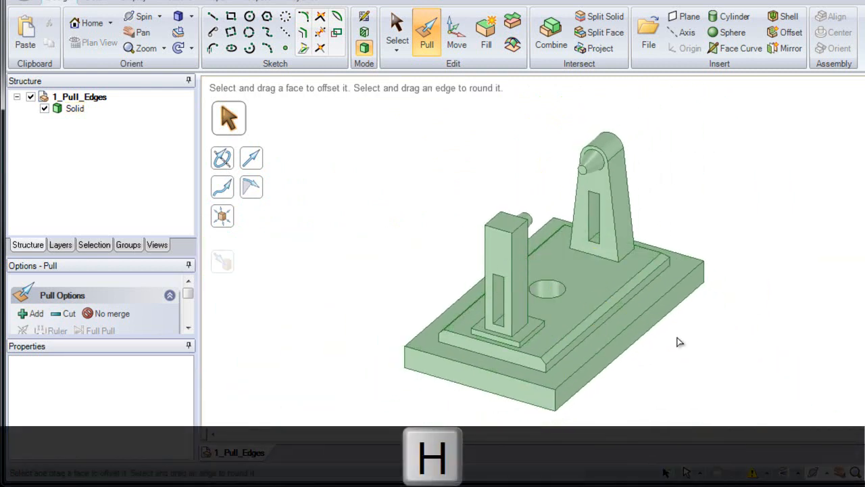
click(598, 309)
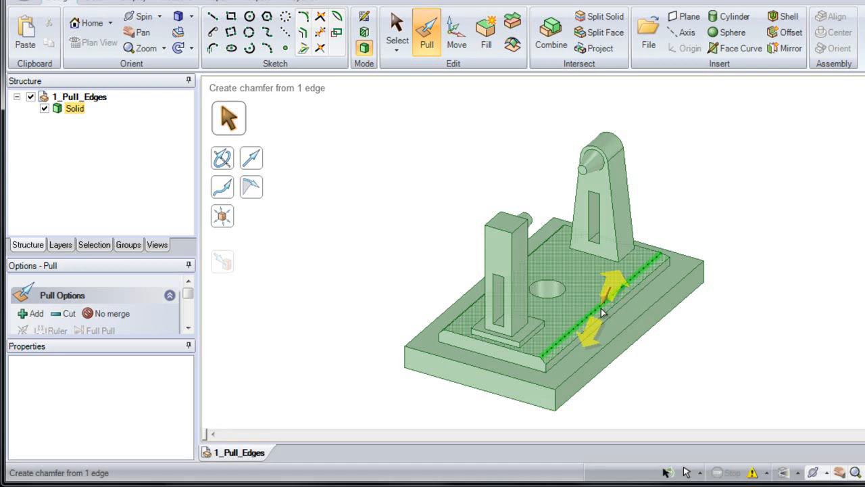
drag(601, 308, 579, 346)
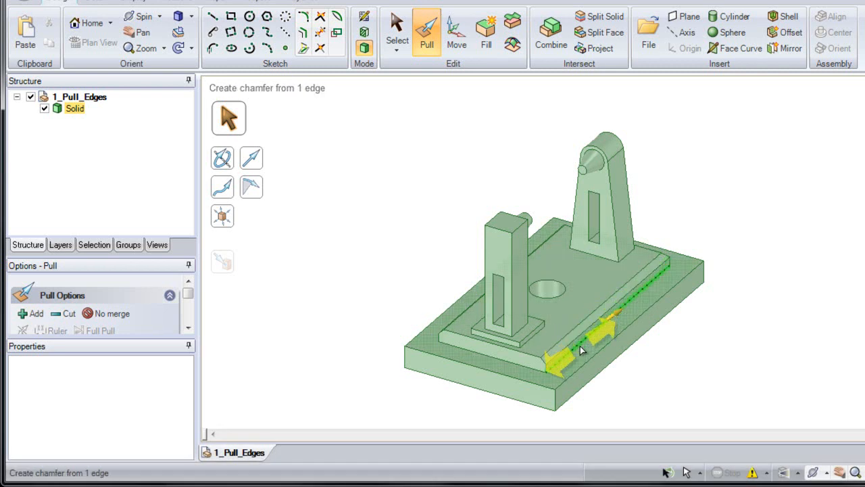
click(598, 357)
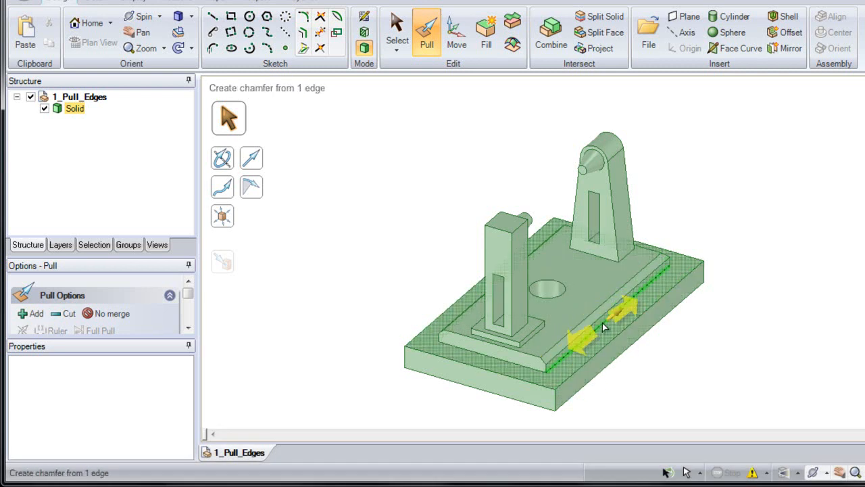